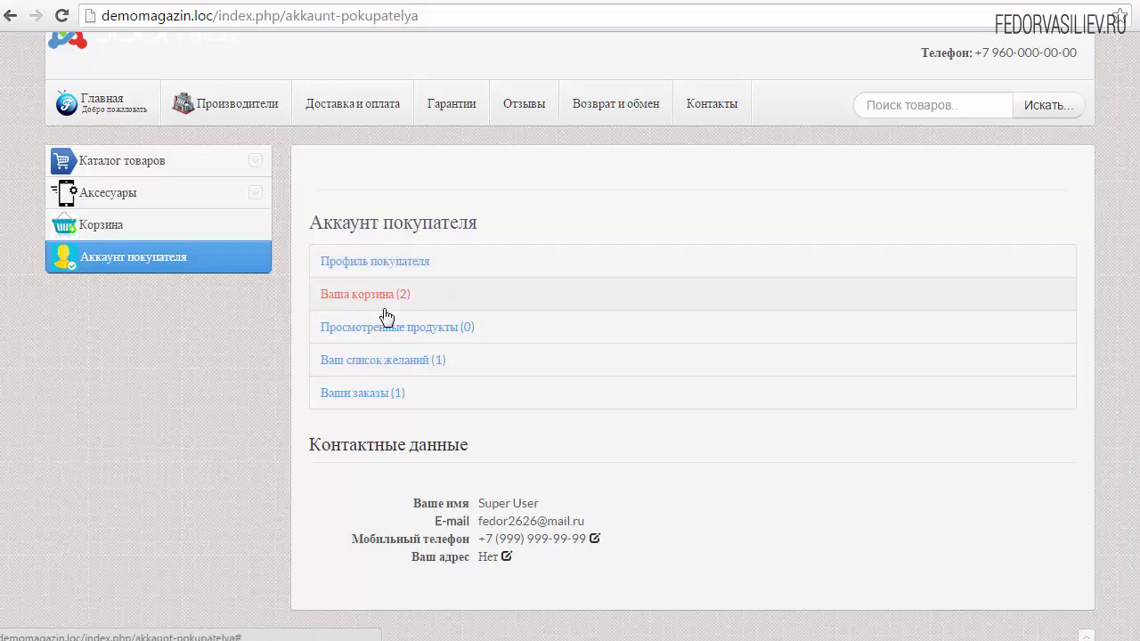
- Examine the cart, viewed products, wish list and orders pop-ups on the demo shop's customer account page
click(381, 295)
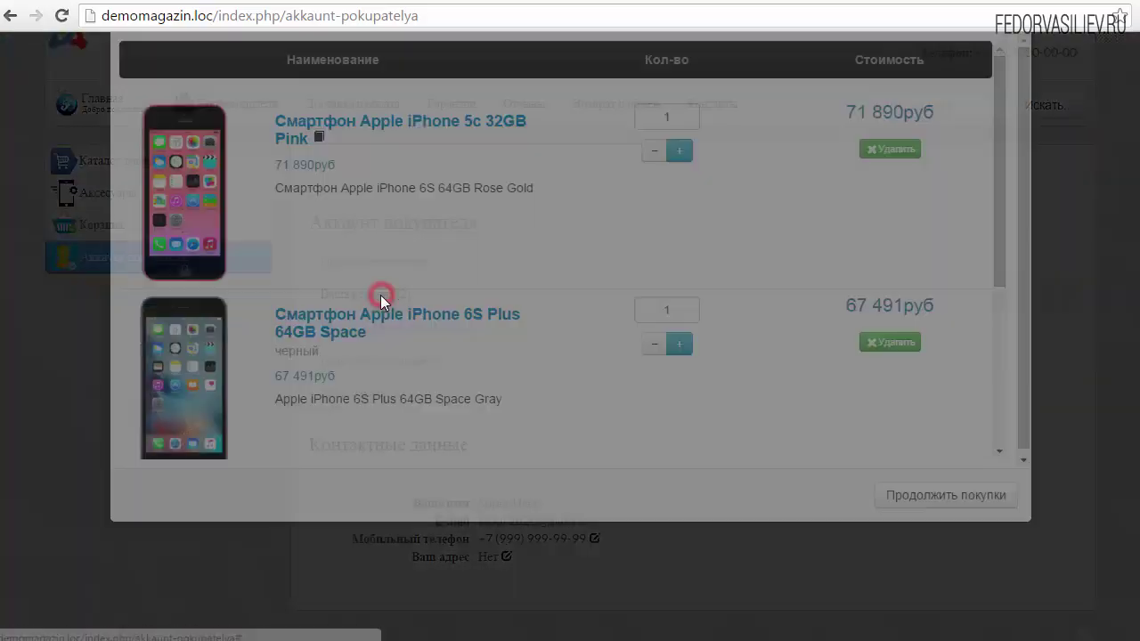
click(1012, 84)
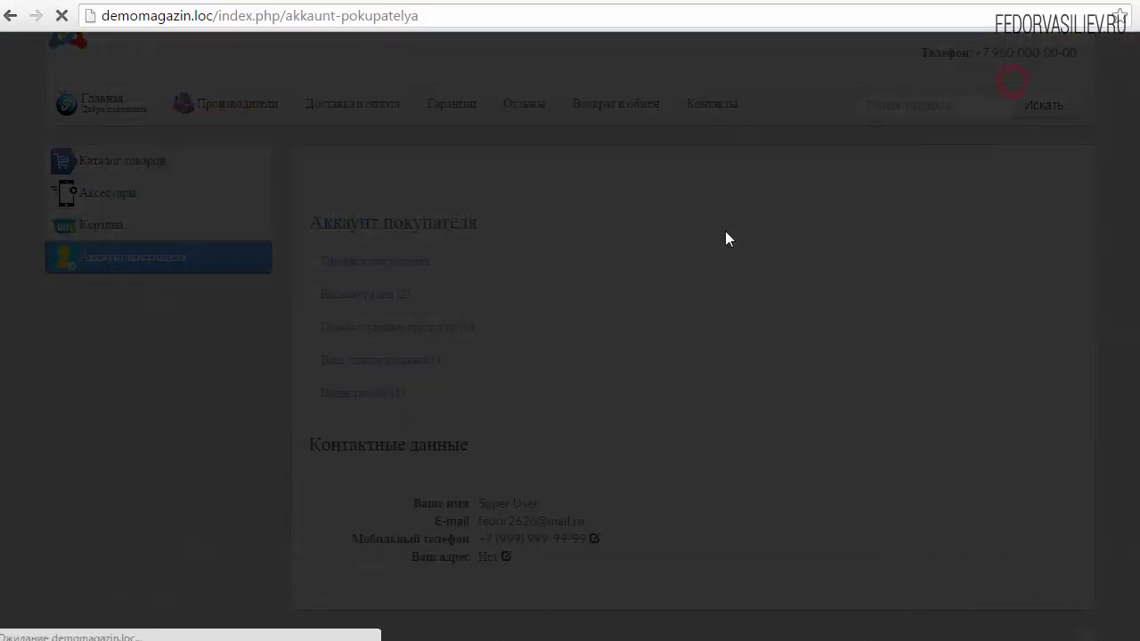
click(400, 328)
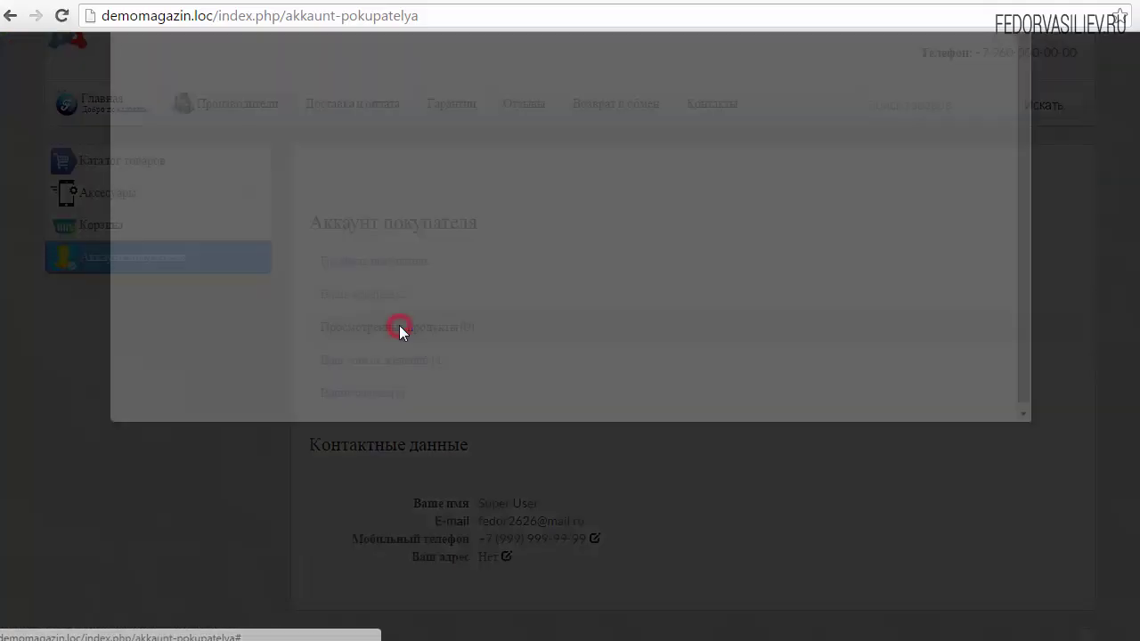
click(1013, 85)
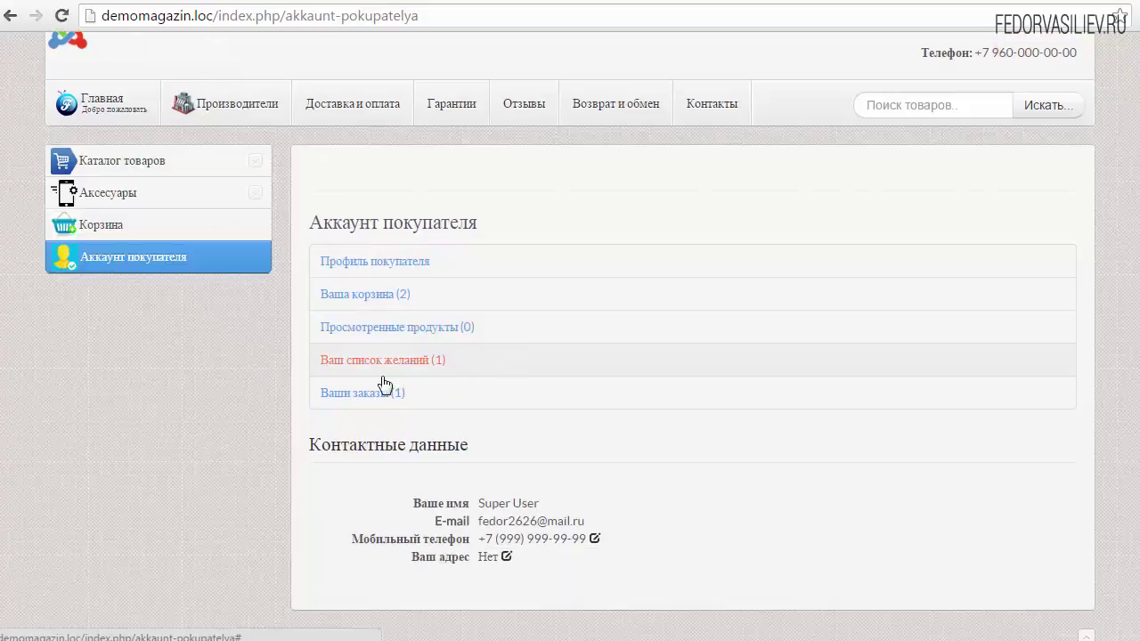
click(377, 363)
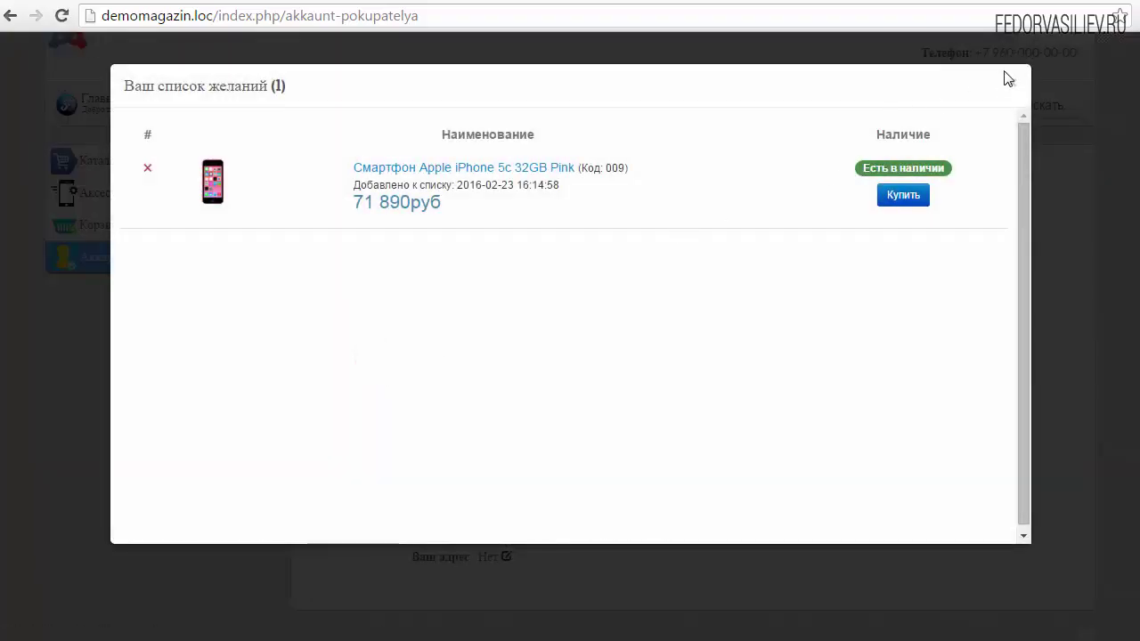
click(1010, 85)
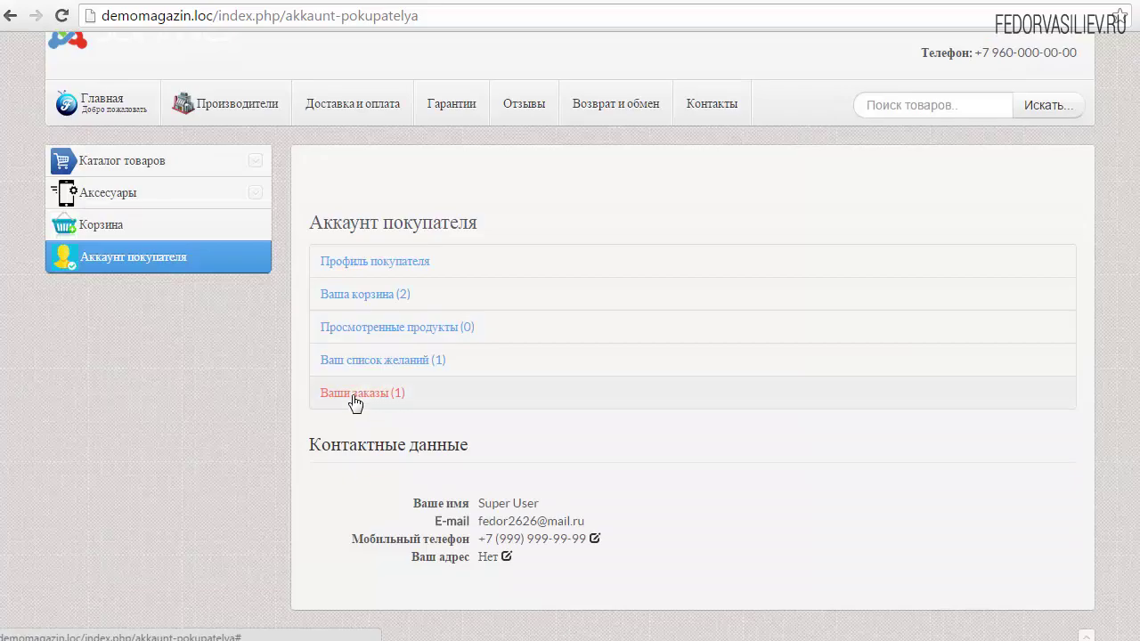
click(338, 393)
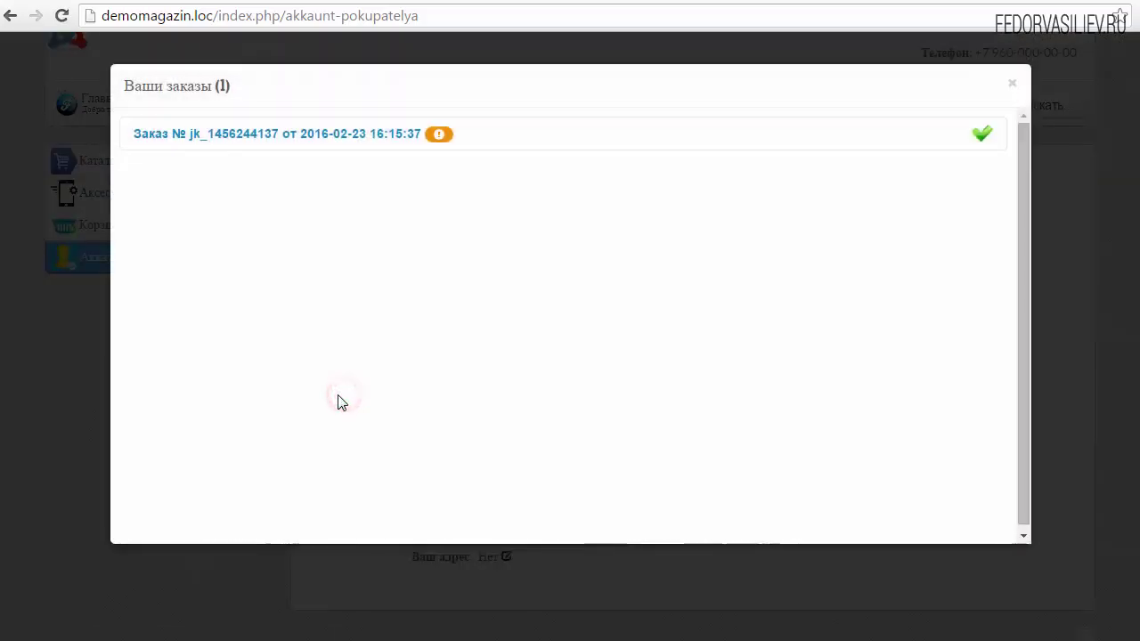
click(1010, 85)
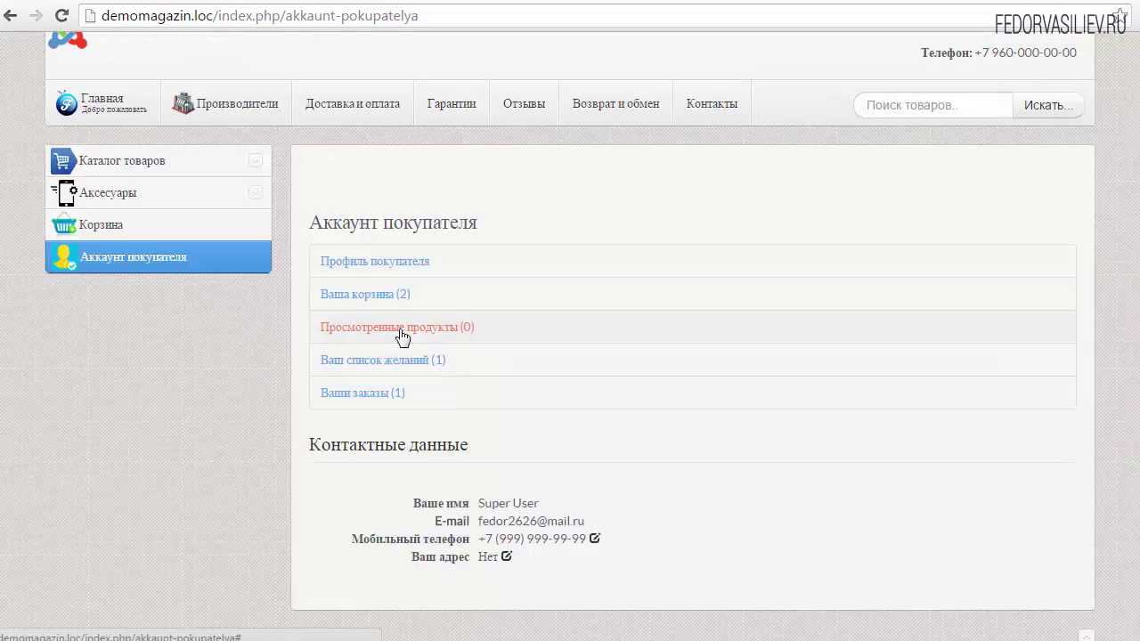
- Switch to the Joomla administrator and start a new item in "menu left" with the JOOMLAKASSA type Аккаунт покупателя
click(453, 2)
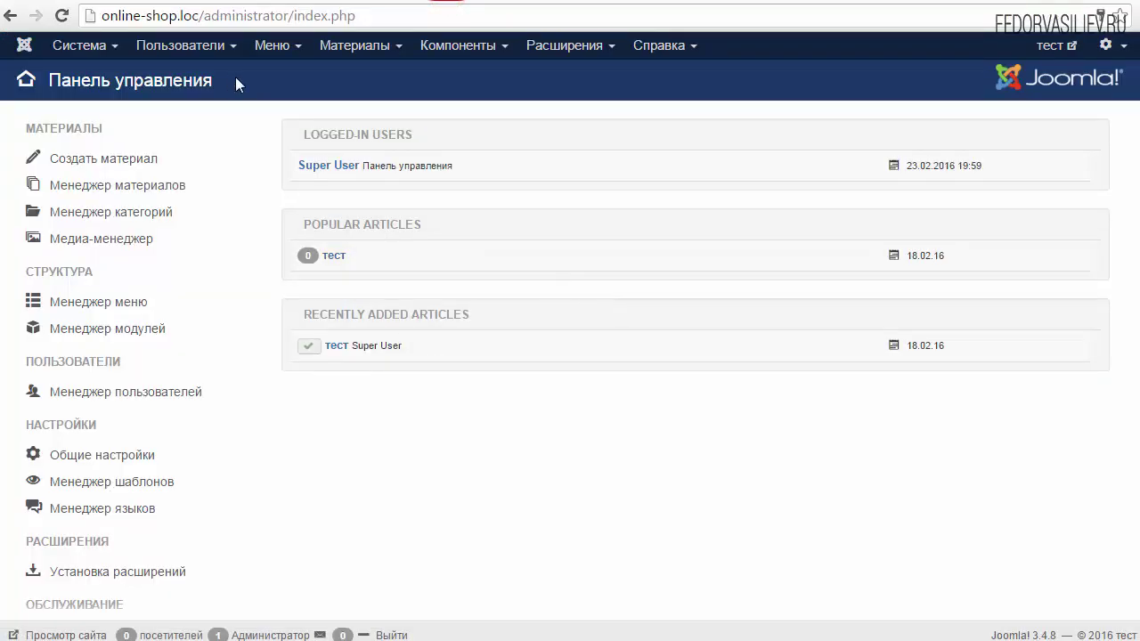
click(277, 52)
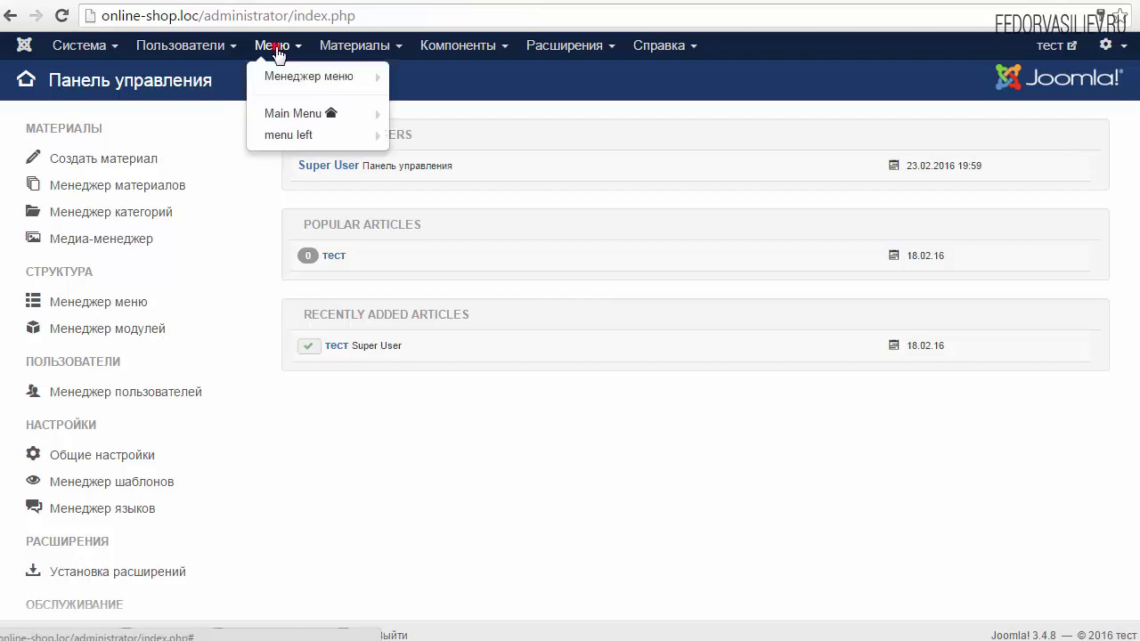
click(284, 138)
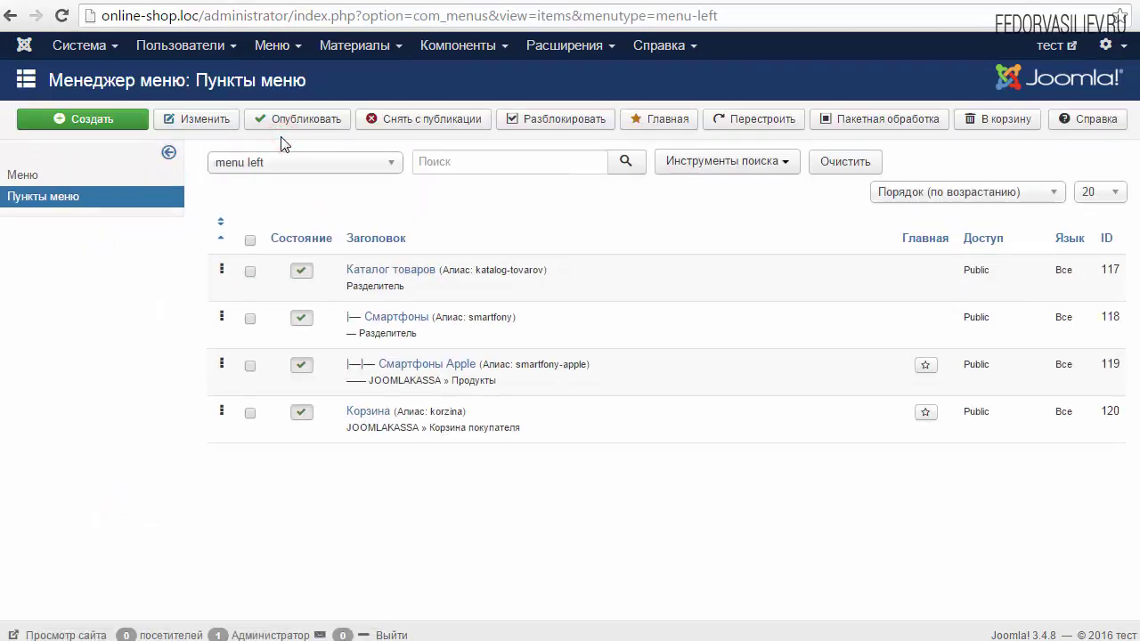
click(94, 125)
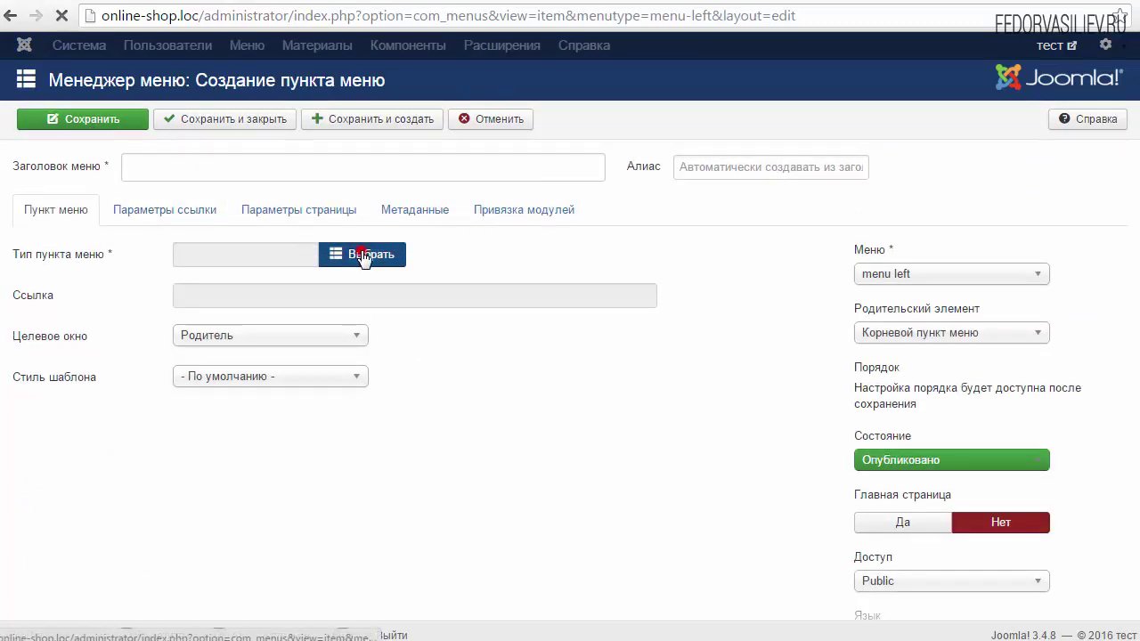
click(364, 255)
click(156, 143)
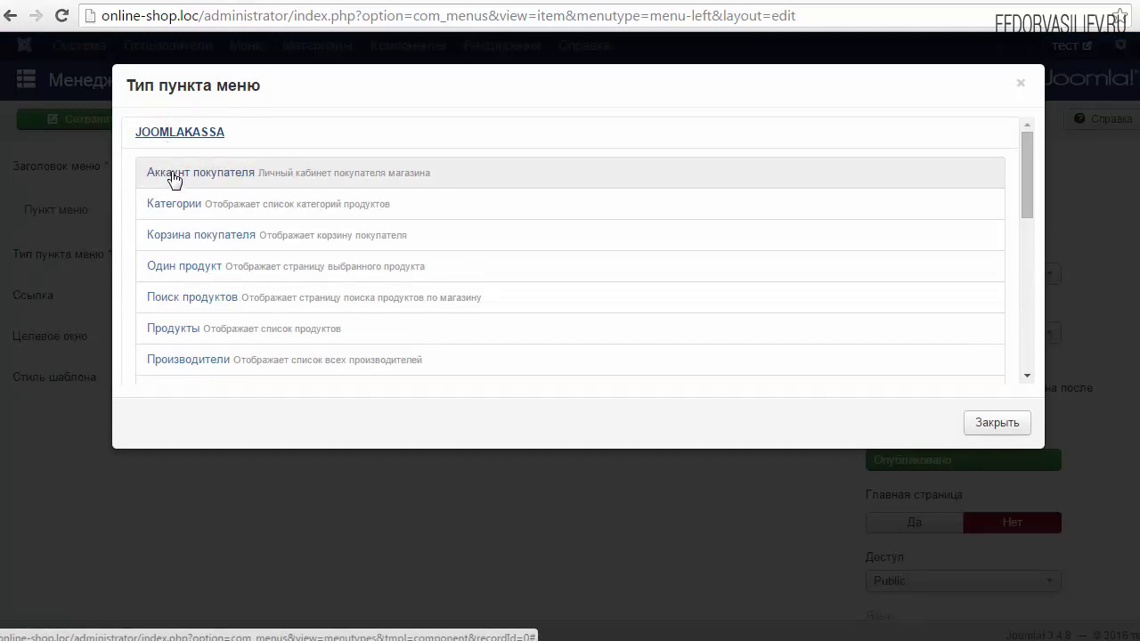
click(227, 176)
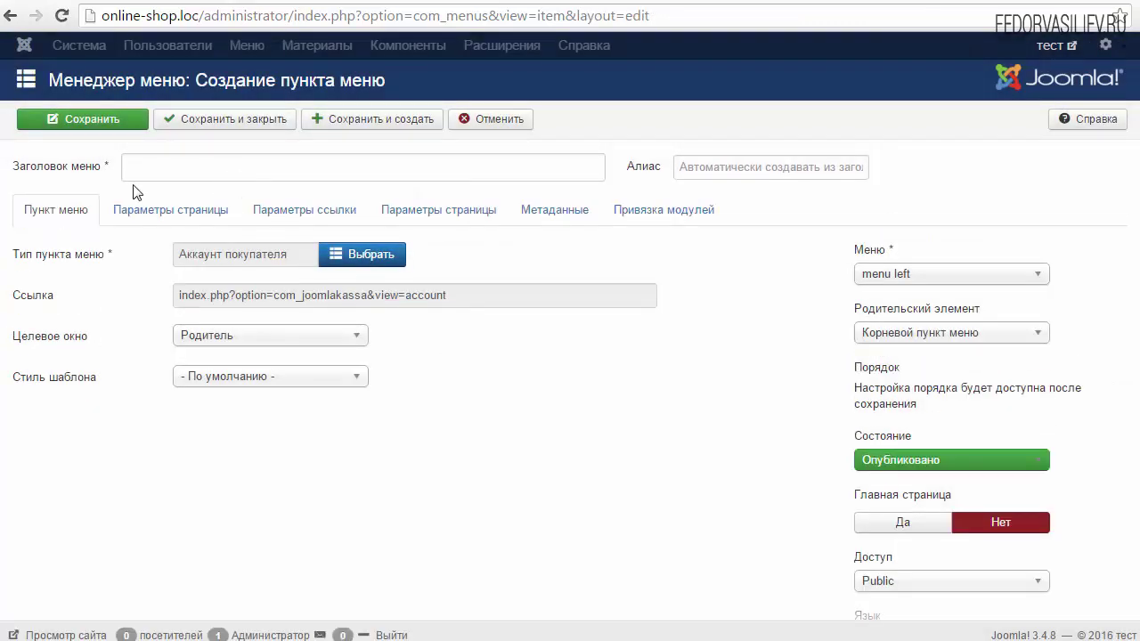
- Title the menu item "Аккаунт покупателя" and review its H2 heading and page description settings
click(162, 164)
key(Down)
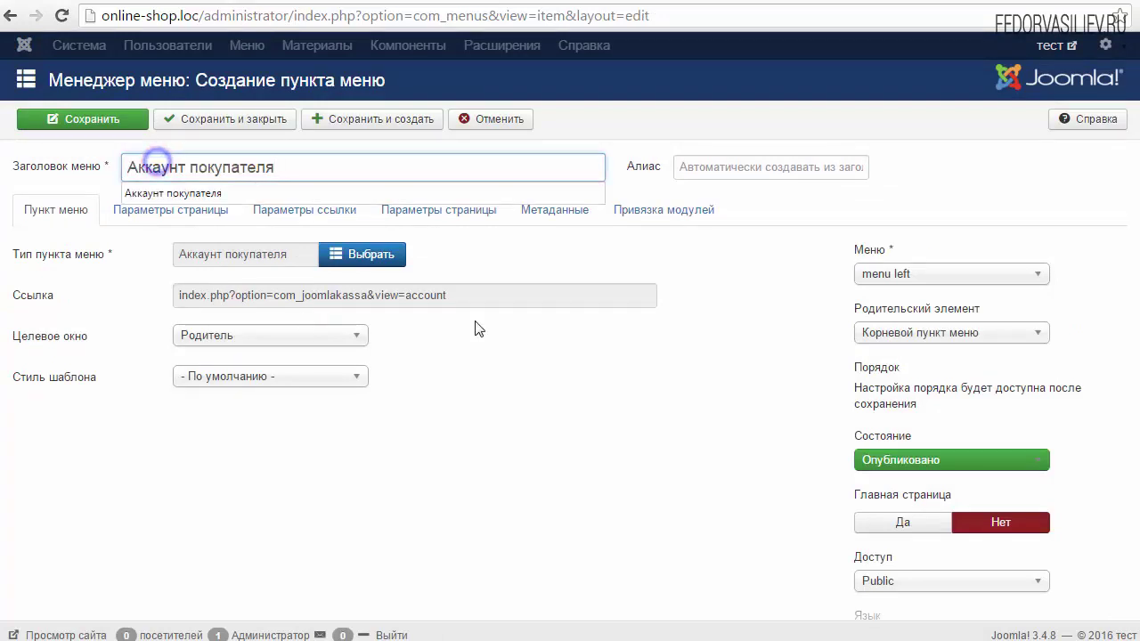
key(Return)
click(173, 214)
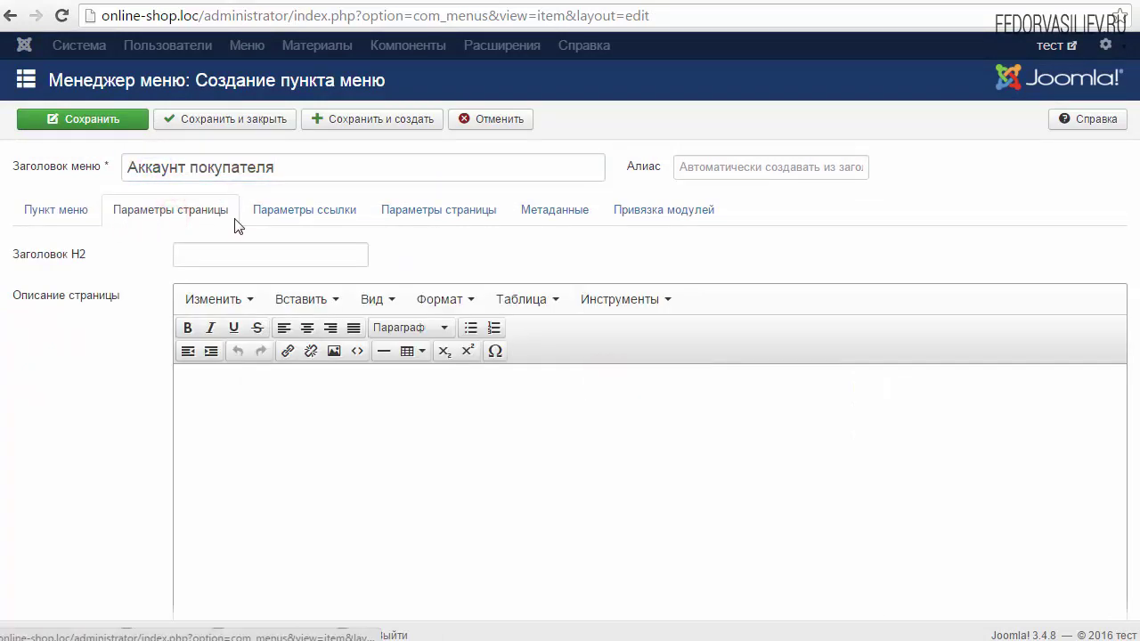
click(268, 256)
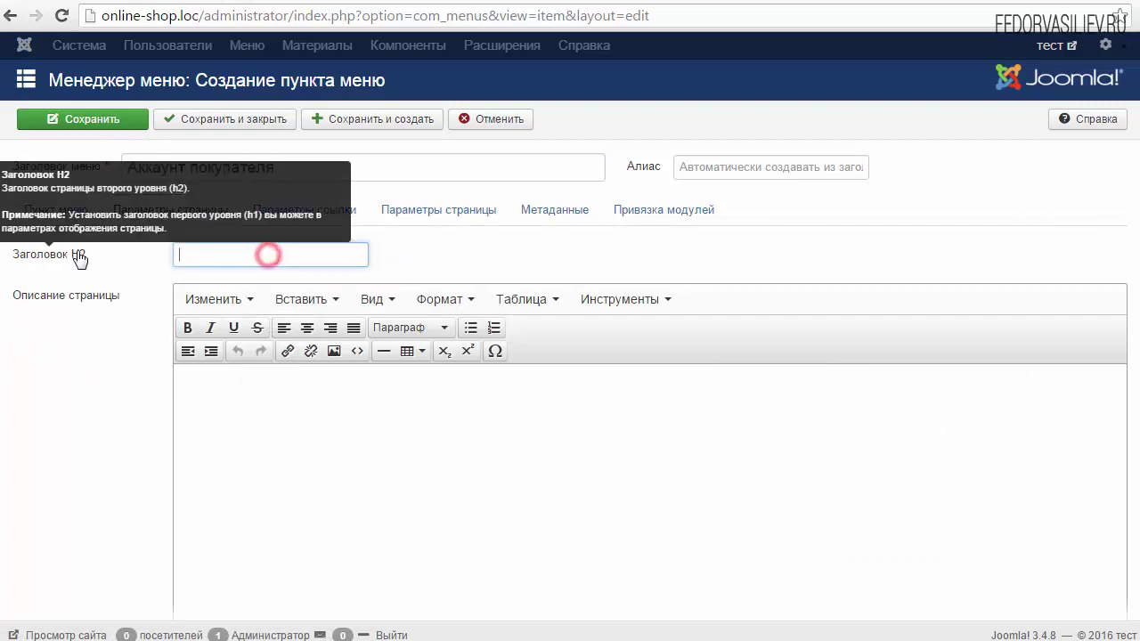
scroll(315, 402, down, 3)
scroll(350, 412, up, 3)
- Upload the image ak.jpg through the image selection for the menu item's link
click(331, 204)
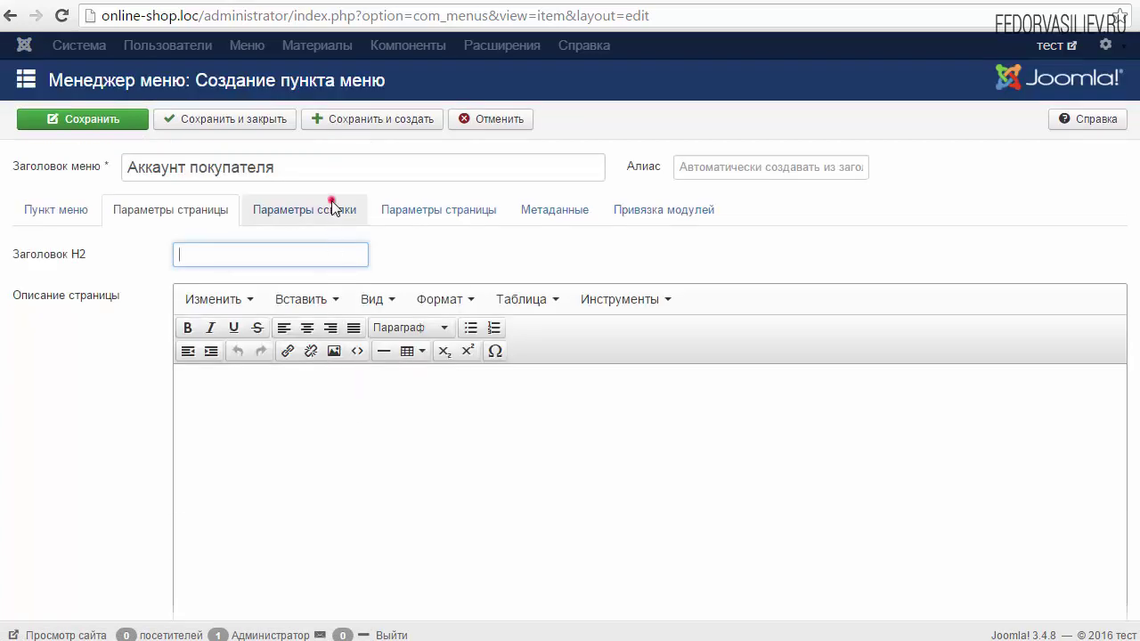
click(318, 335)
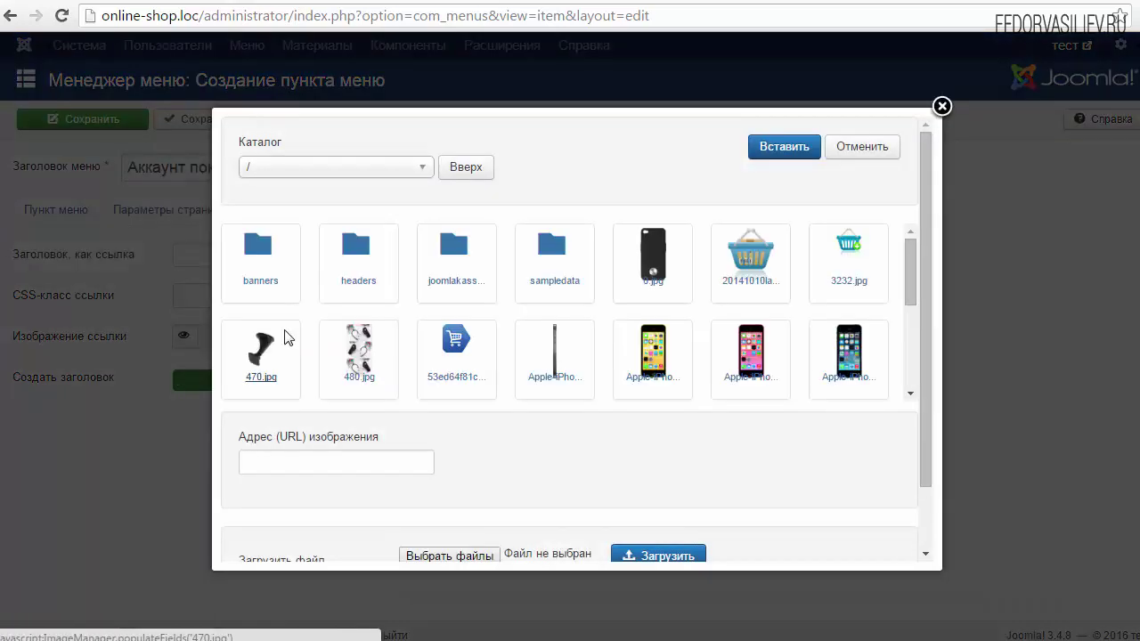
scroll(530, 352, down, 5)
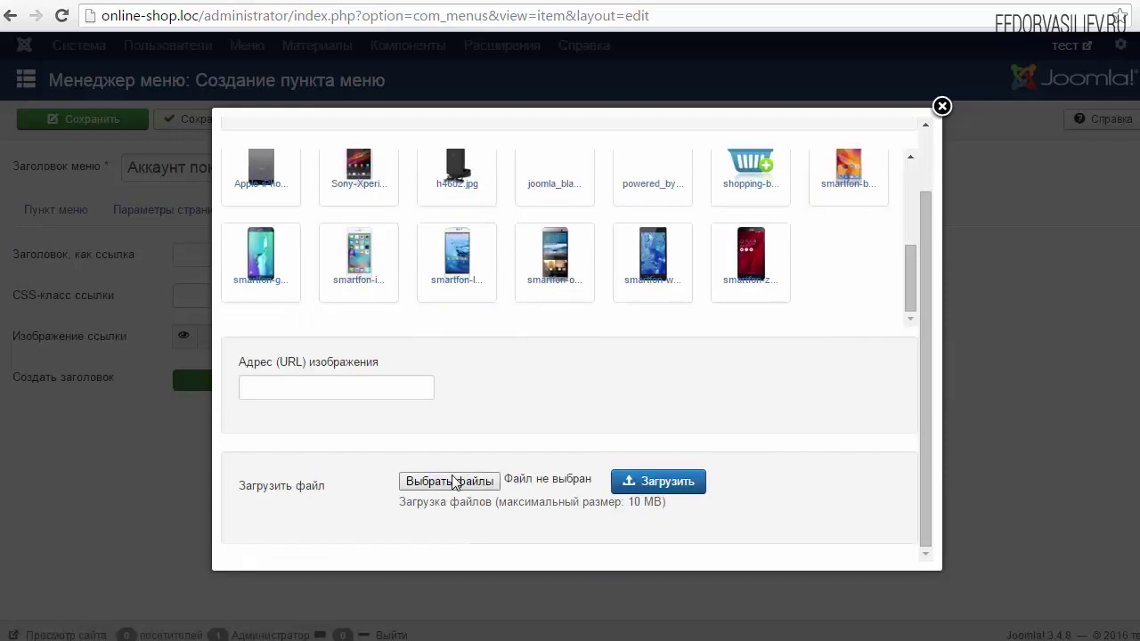
click(453, 481)
click(695, 397)
click(645, 489)
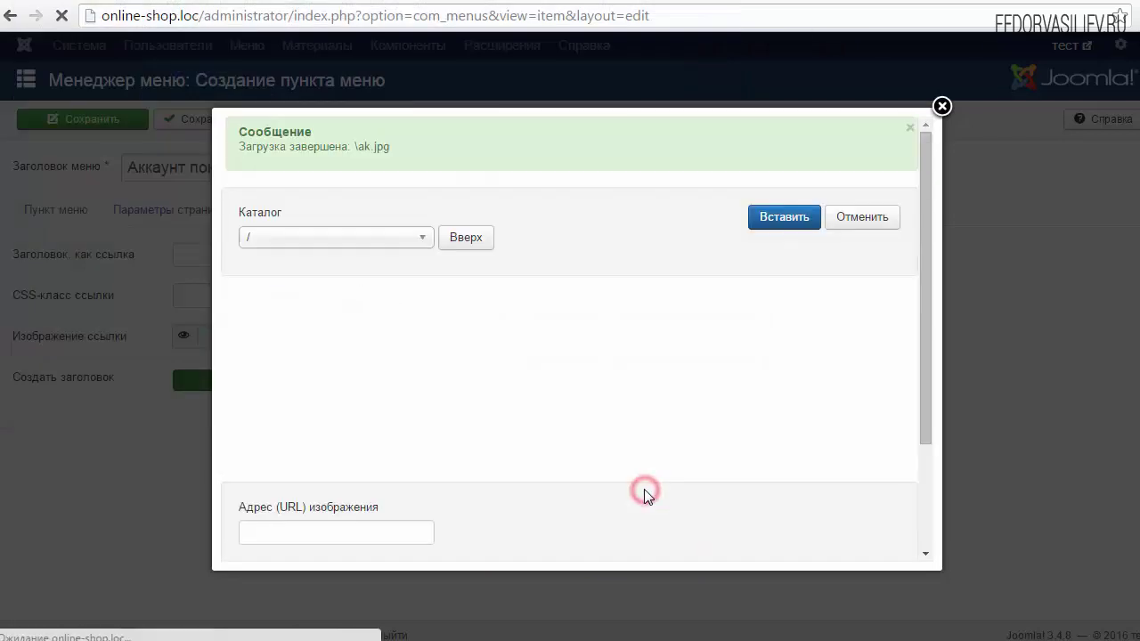
- Insert ak.jpg as the menu item's link image, then save and close the item
scroll(779, 394, down, 2)
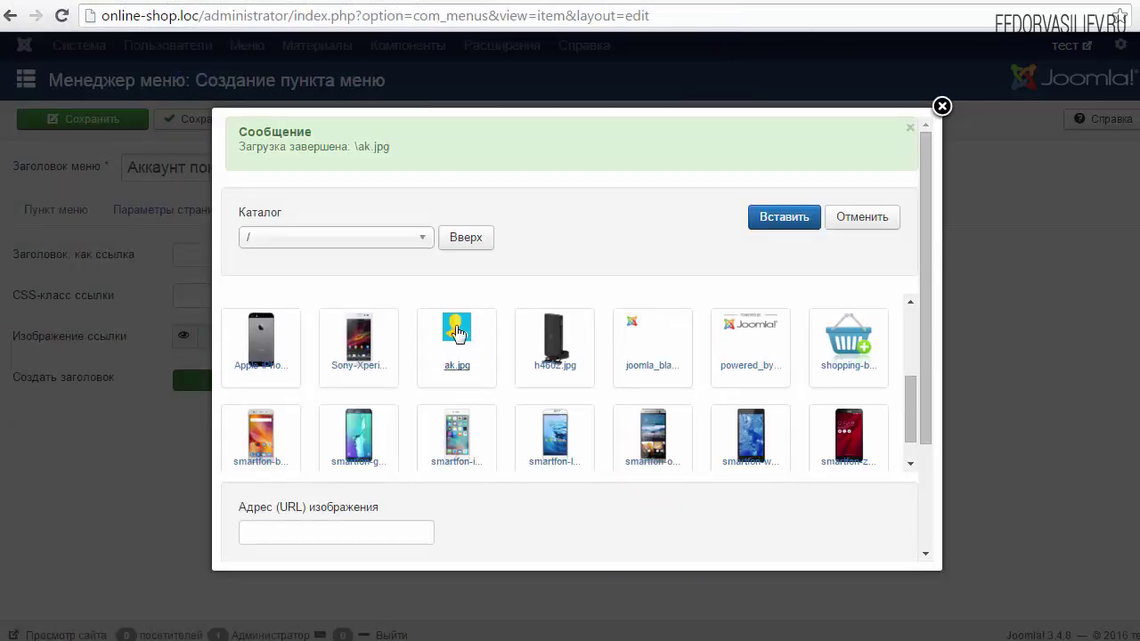
click(457, 332)
click(784, 217)
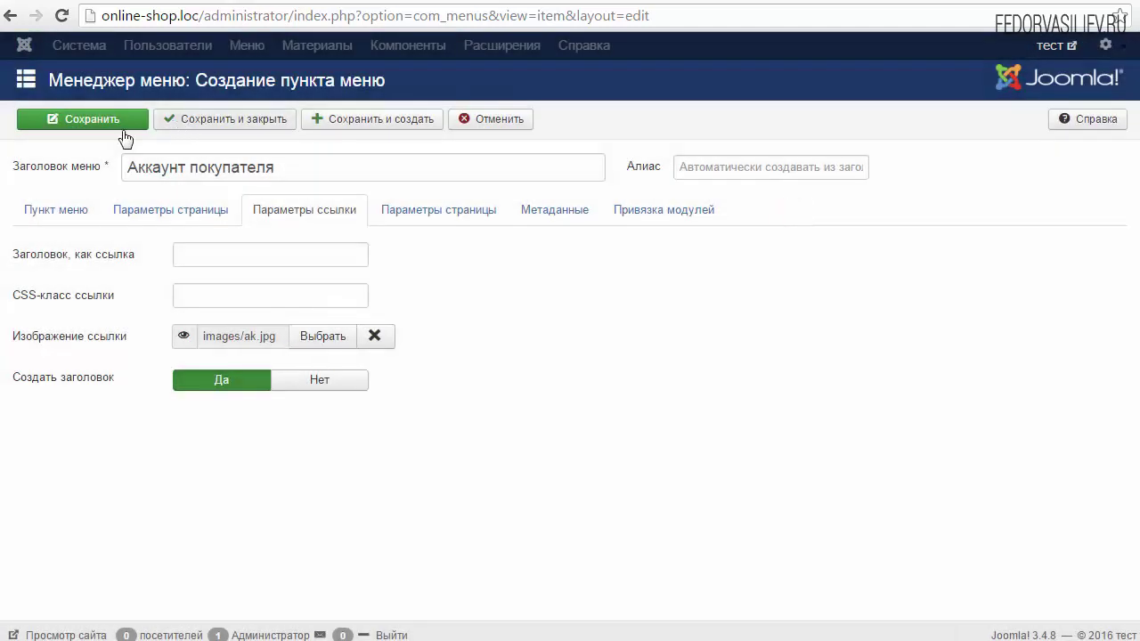
click(183, 120)
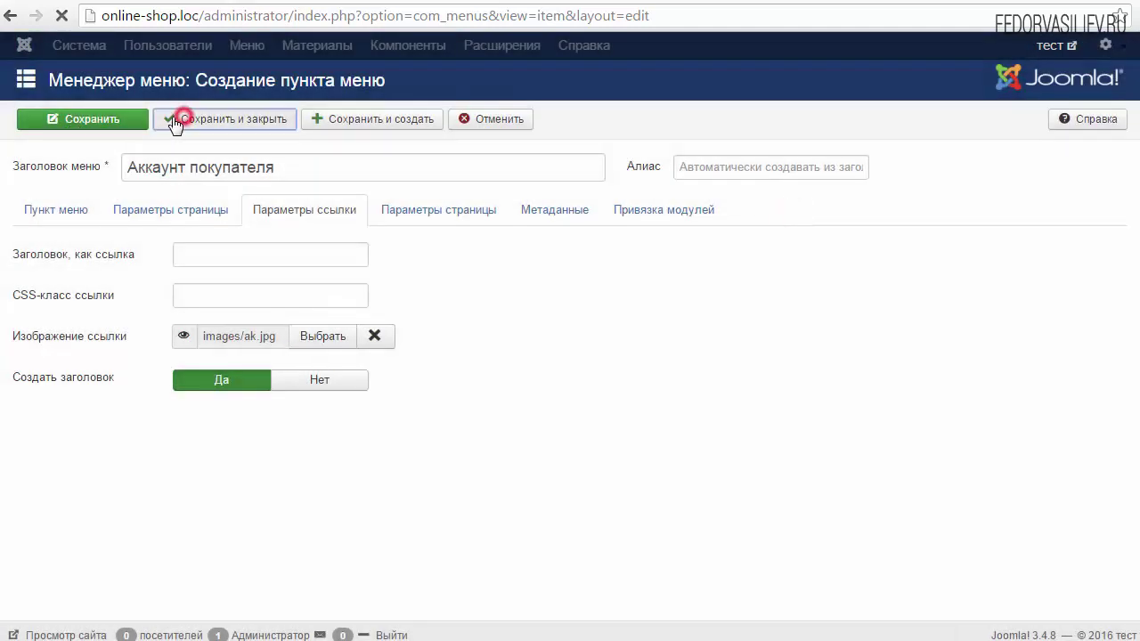
- Switch to the online-shop.loc storefront, reload it and open the Аккаунт покупателя page
click(556, 6)
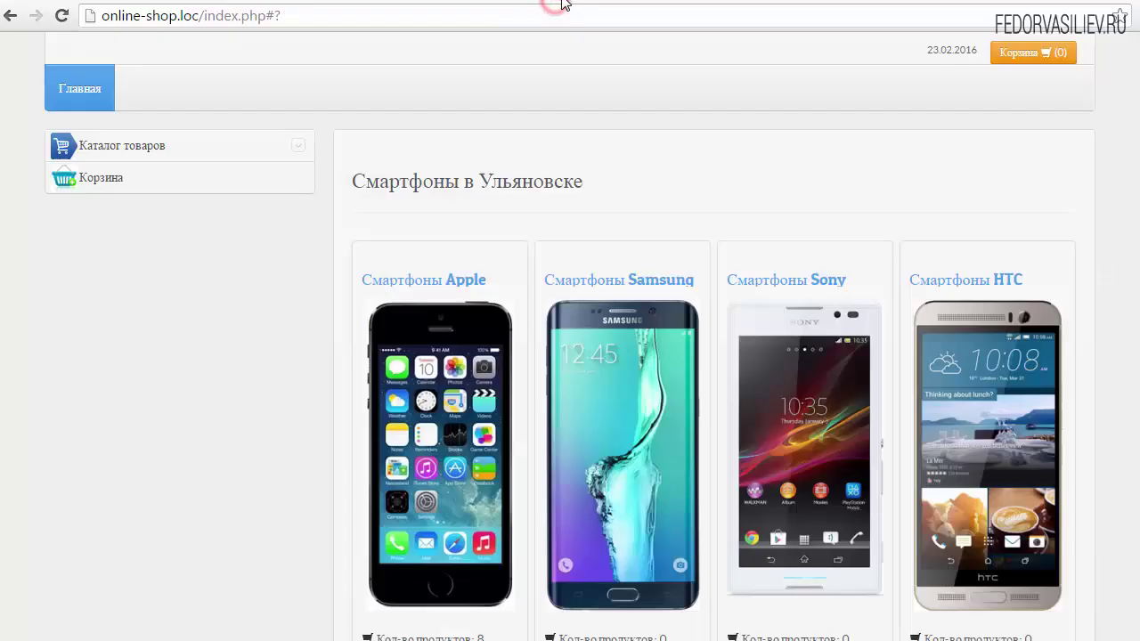
click(64, 15)
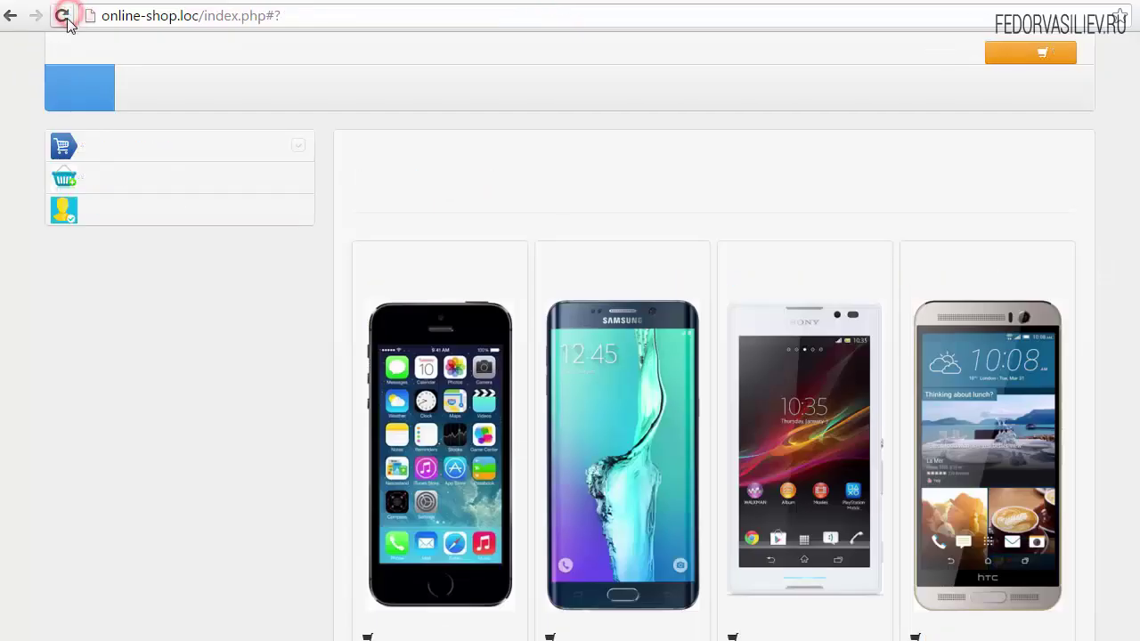
click(131, 220)
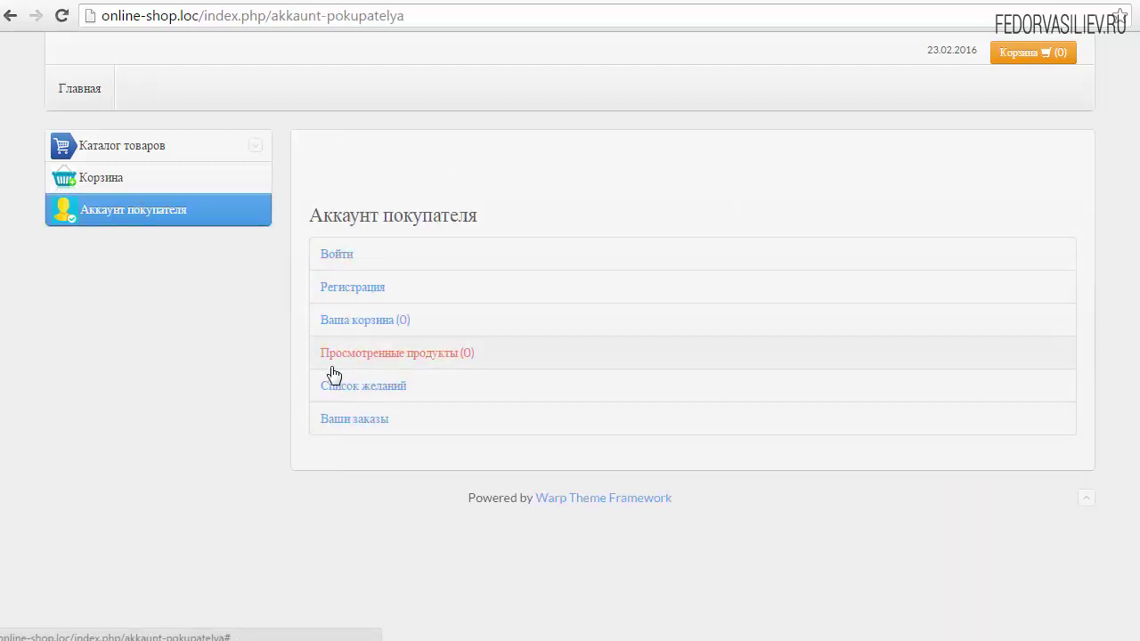
- View the customer login form and the registration form reached from the account page
click(333, 256)
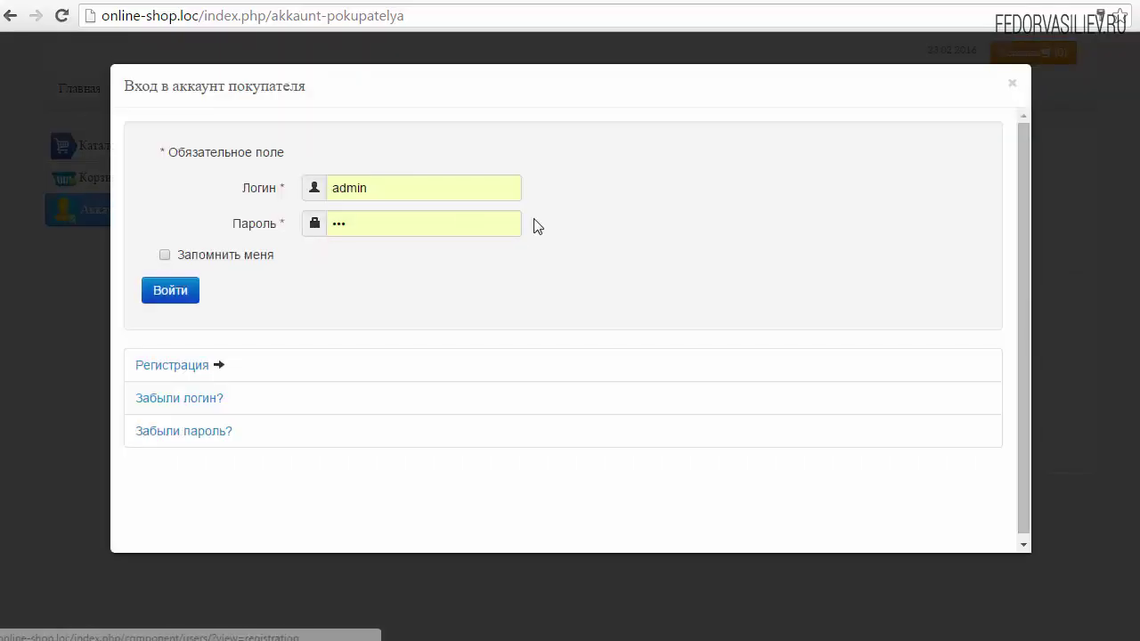
click(163, 374)
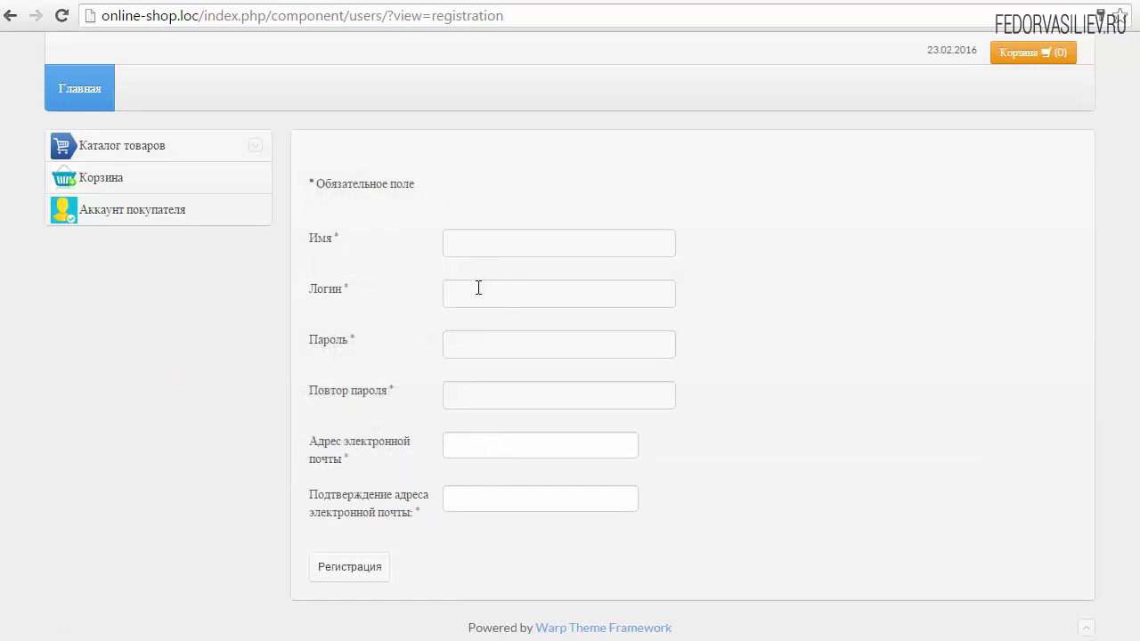
click(486, 241)
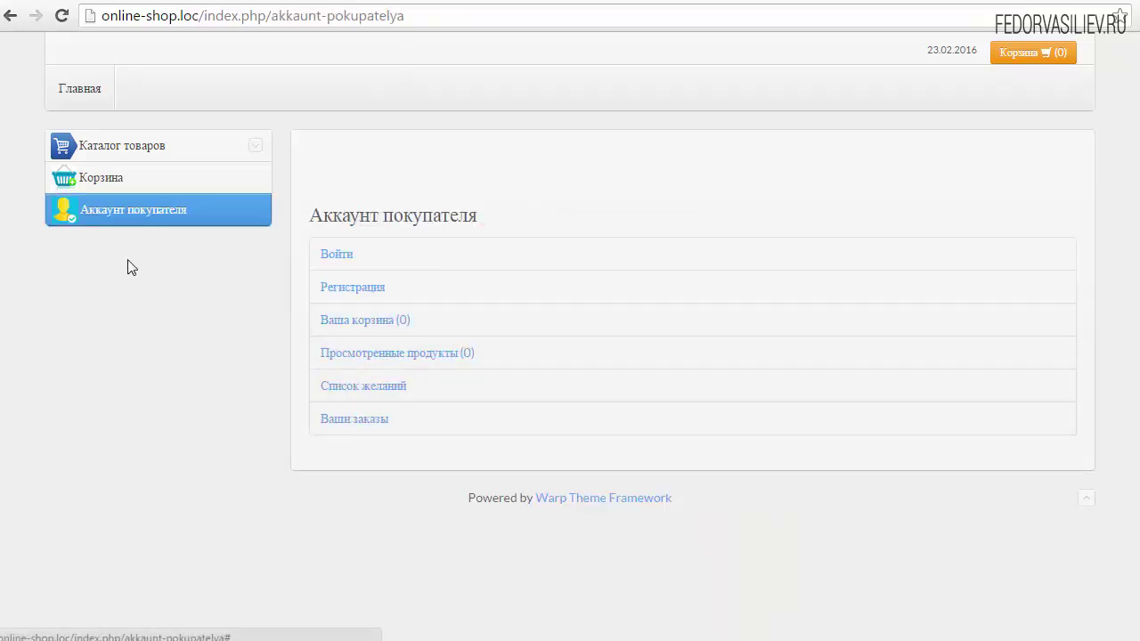
- Switch back to the Joomla administrator and open the customer account (Аккаунт) settings in the JOOMLAKASSA configuration
click(419, 3)
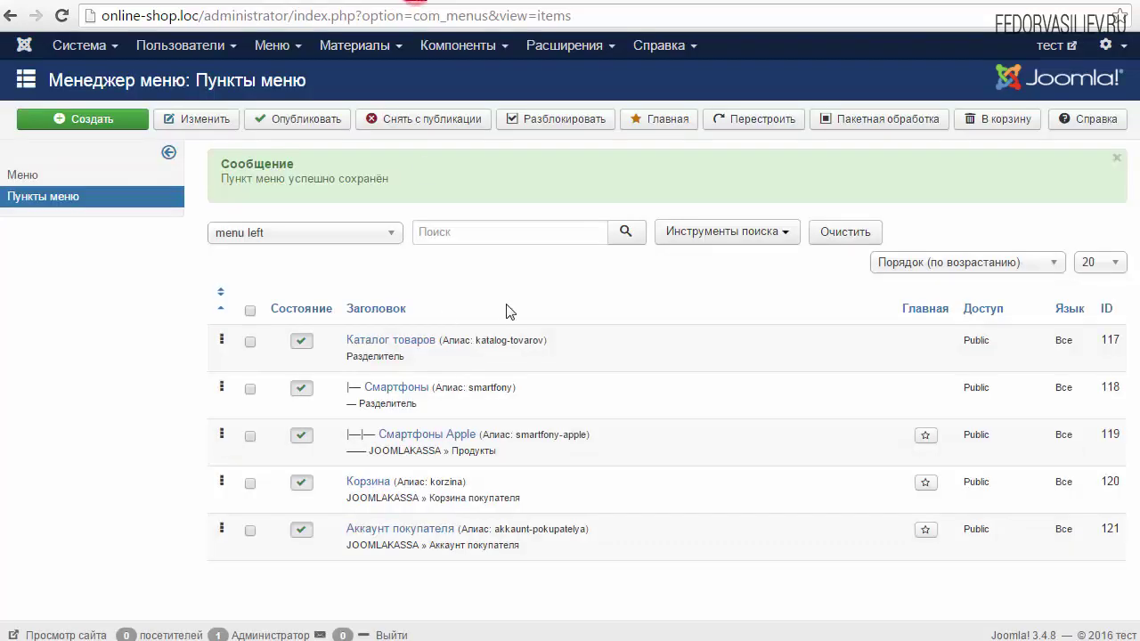
mouse_move(459, 45)
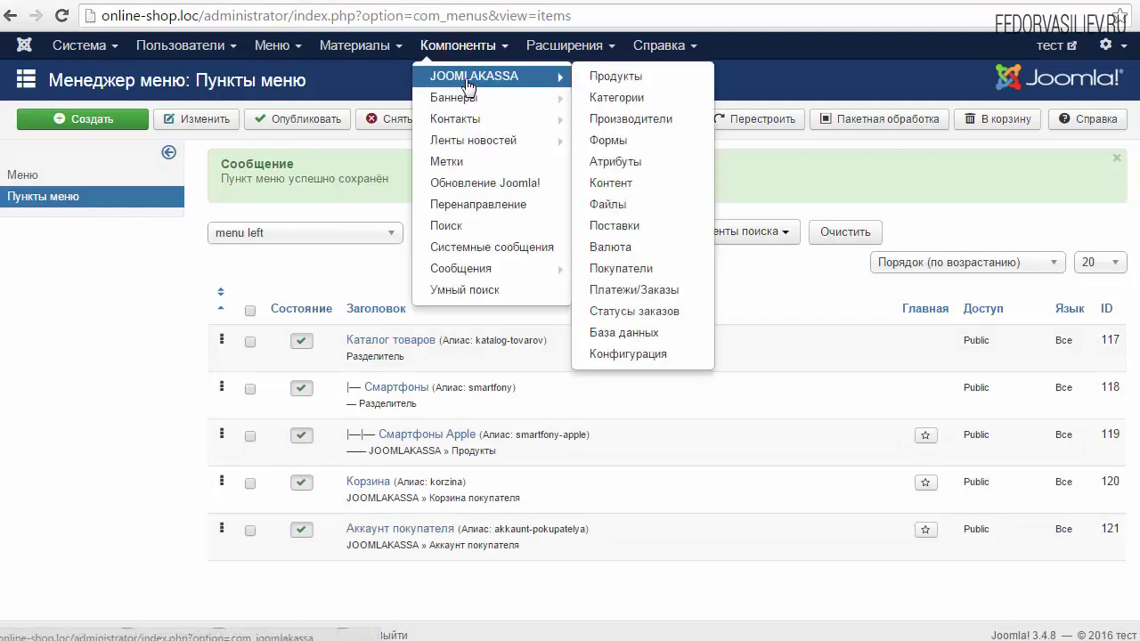
click(472, 77)
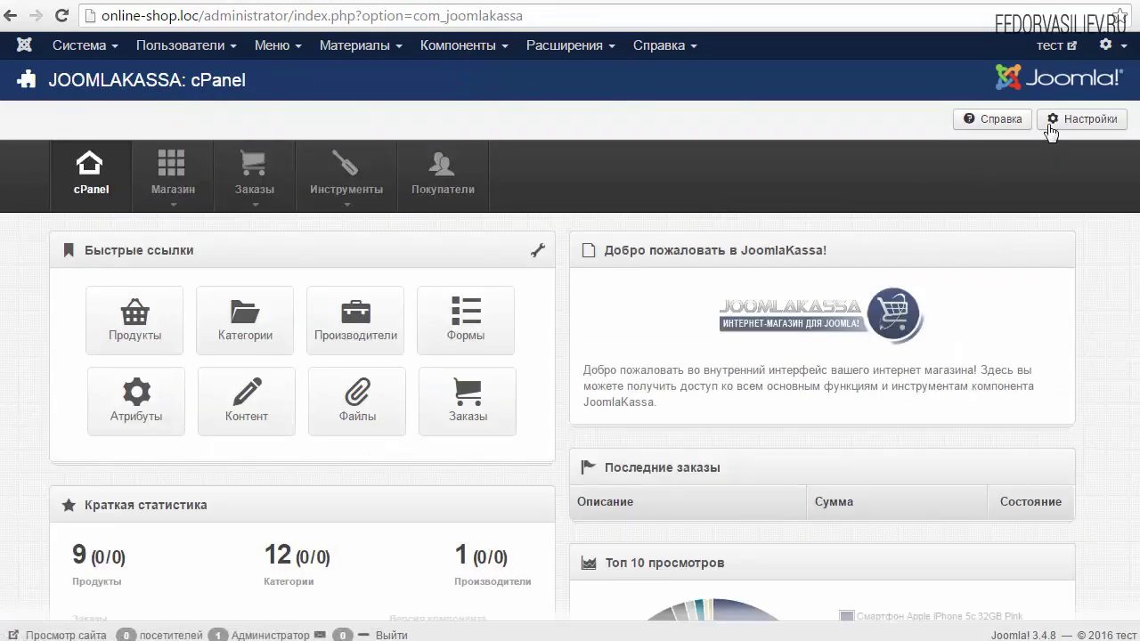
click(1055, 118)
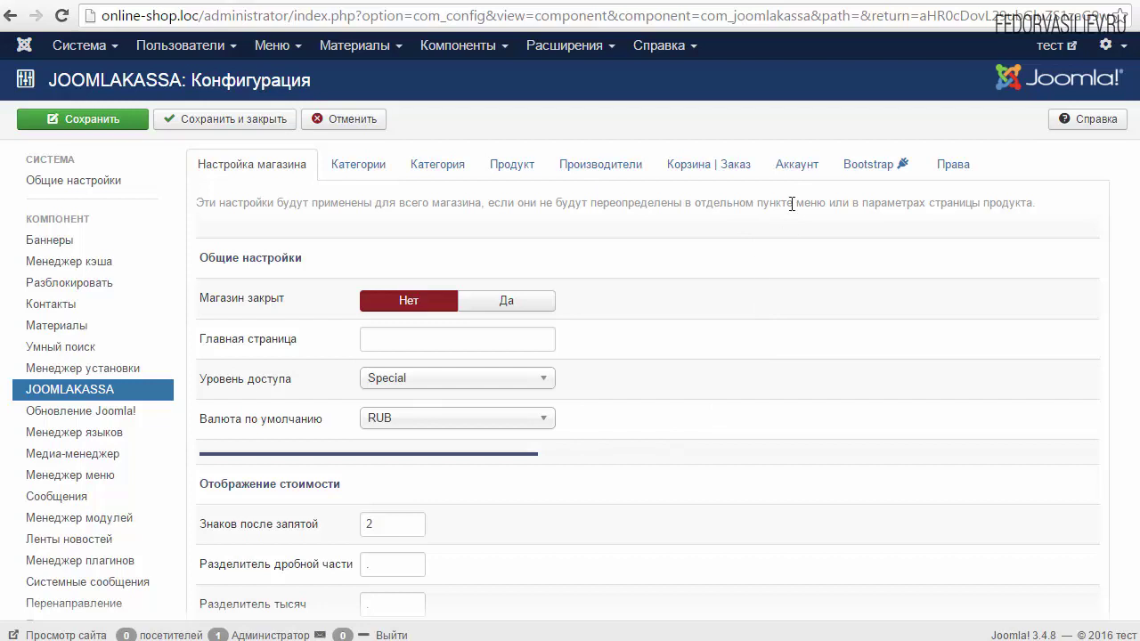
click(796, 167)
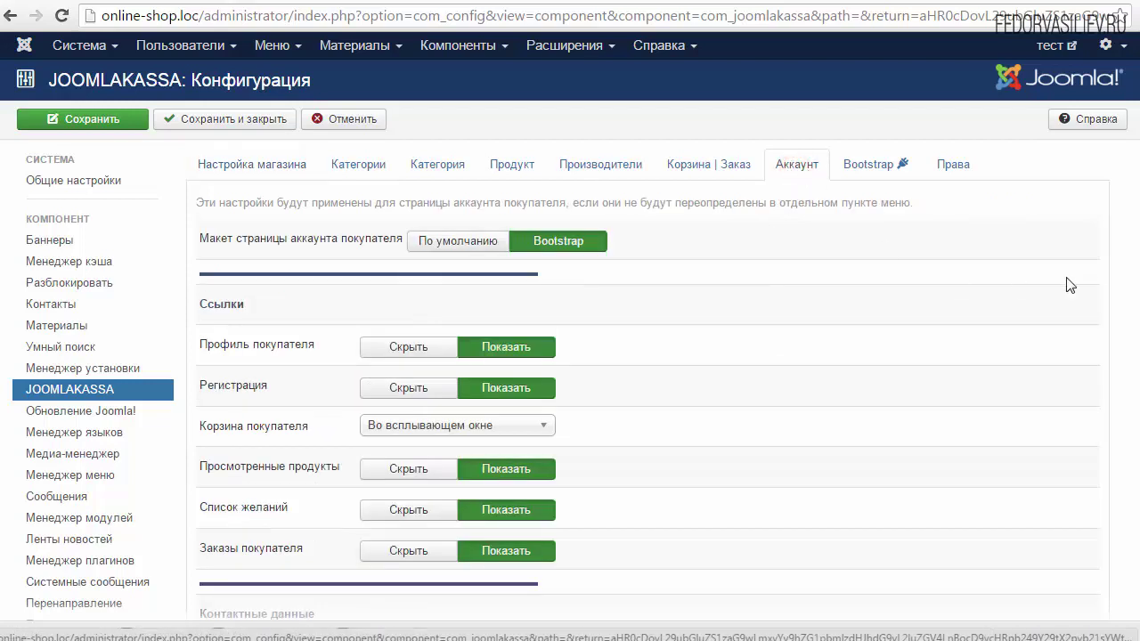
- Review the account page's link and contact-data settings, including the description of the Профиль покупателя option
scroll(1131, 243, down, 6)
scroll(1131, 300, up, 5)
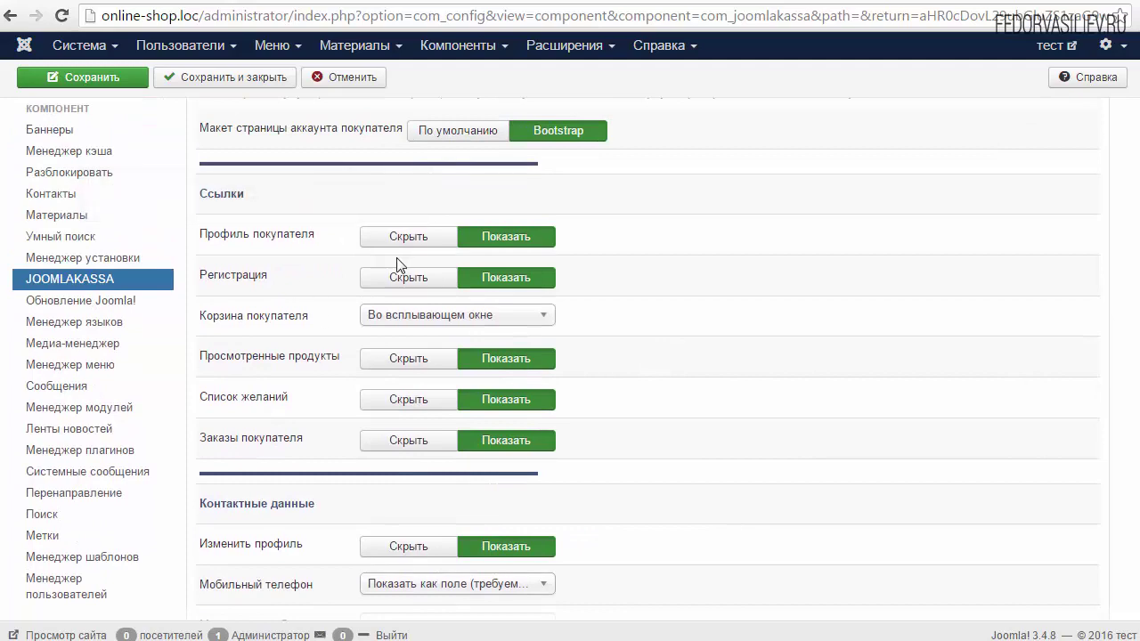
scroll(680, 267, down, 2)
scroll(680, 267, up, 2)
mouse_move(235, 215)
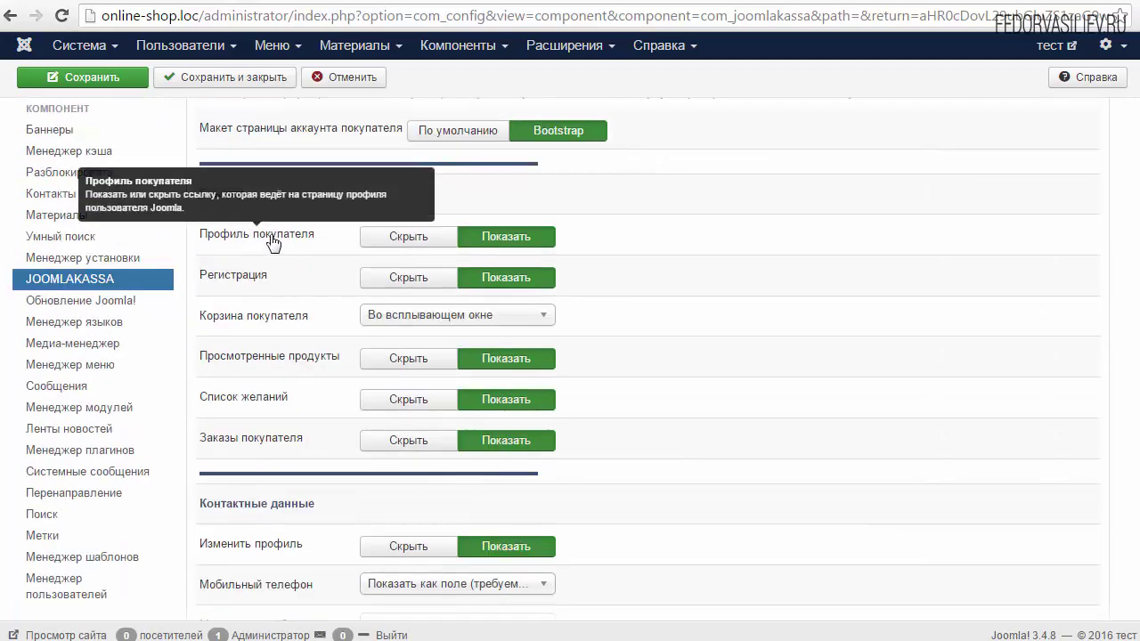
- Switch to the online-shop.loc storefront and log in to the customer account with the prefilled credentials
click(536, 3)
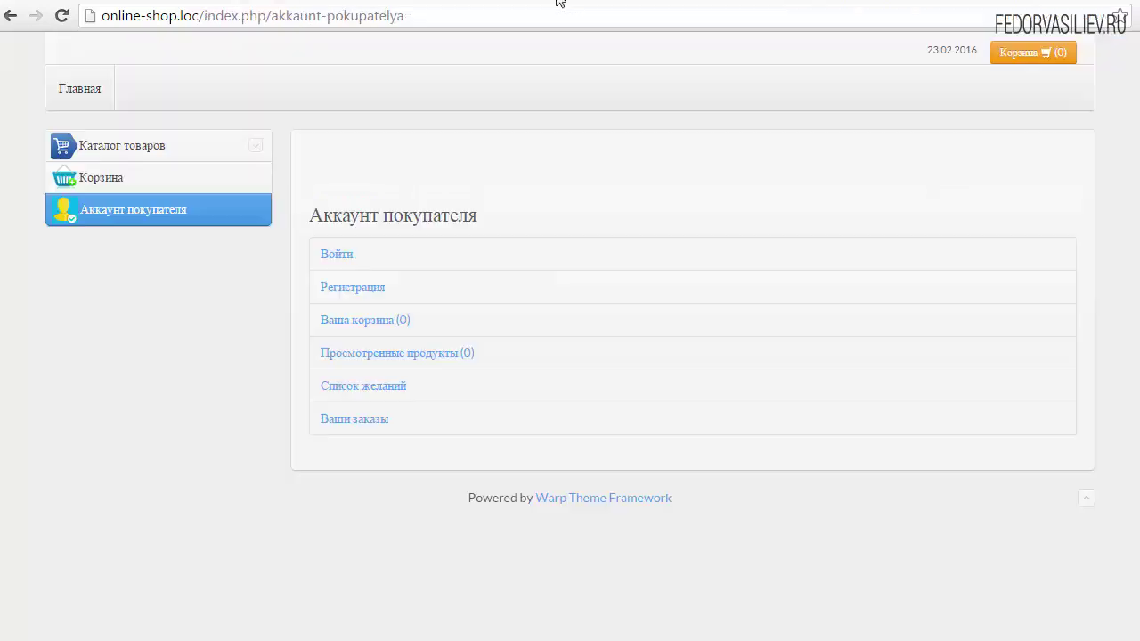
click(346, 264)
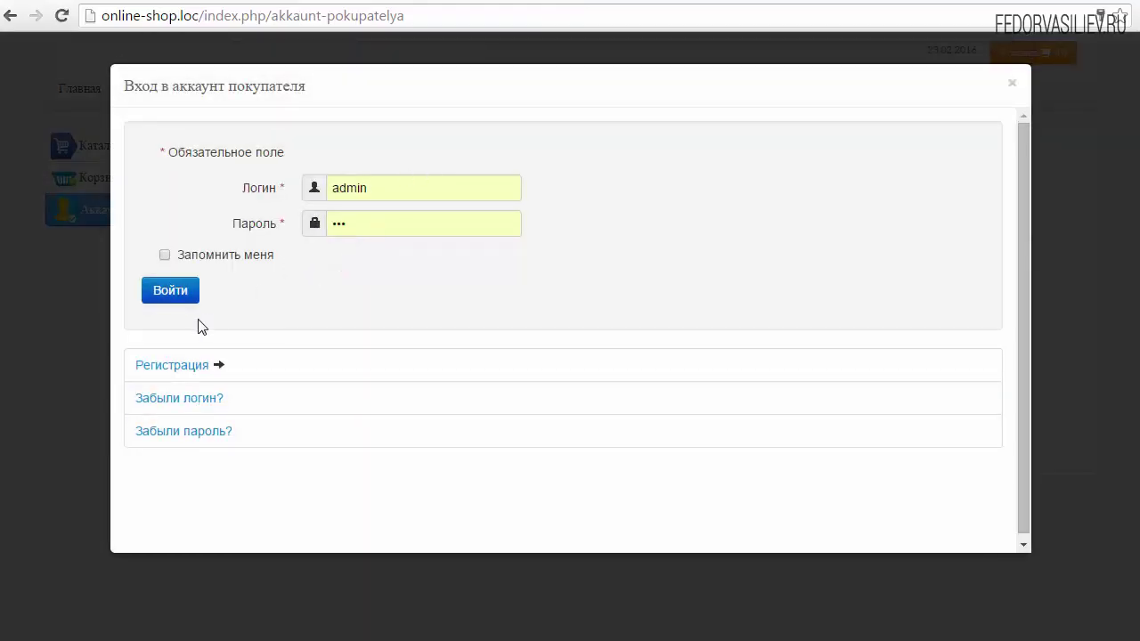
click(181, 298)
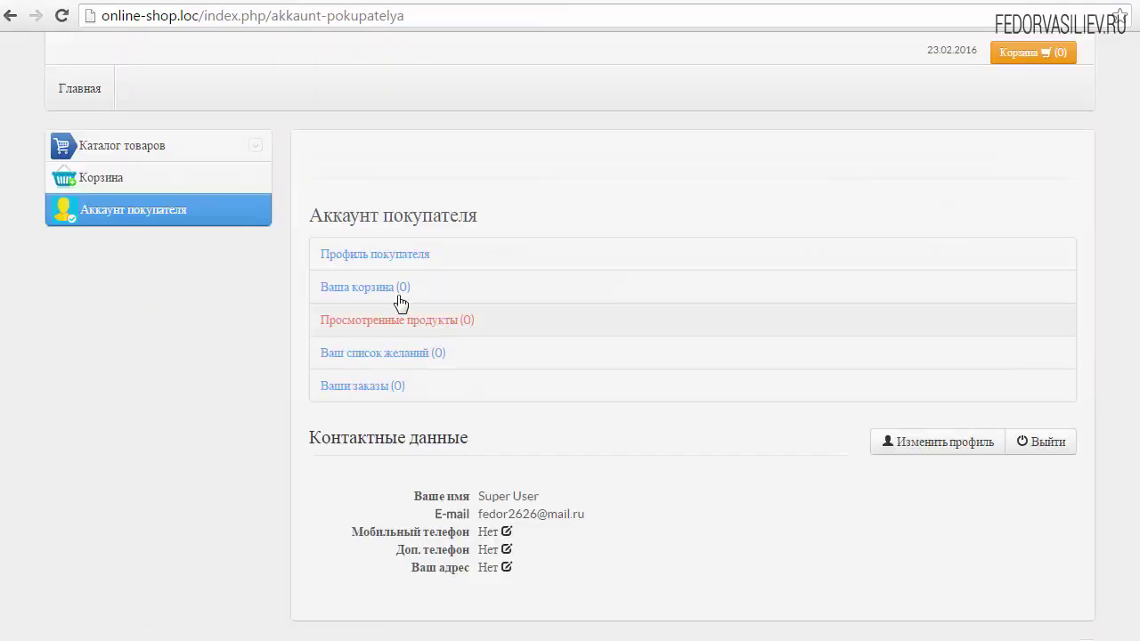
- Examine the Контактные данные section, the customer profile page and the profile editing form
scroll(375, 290, down, 1)
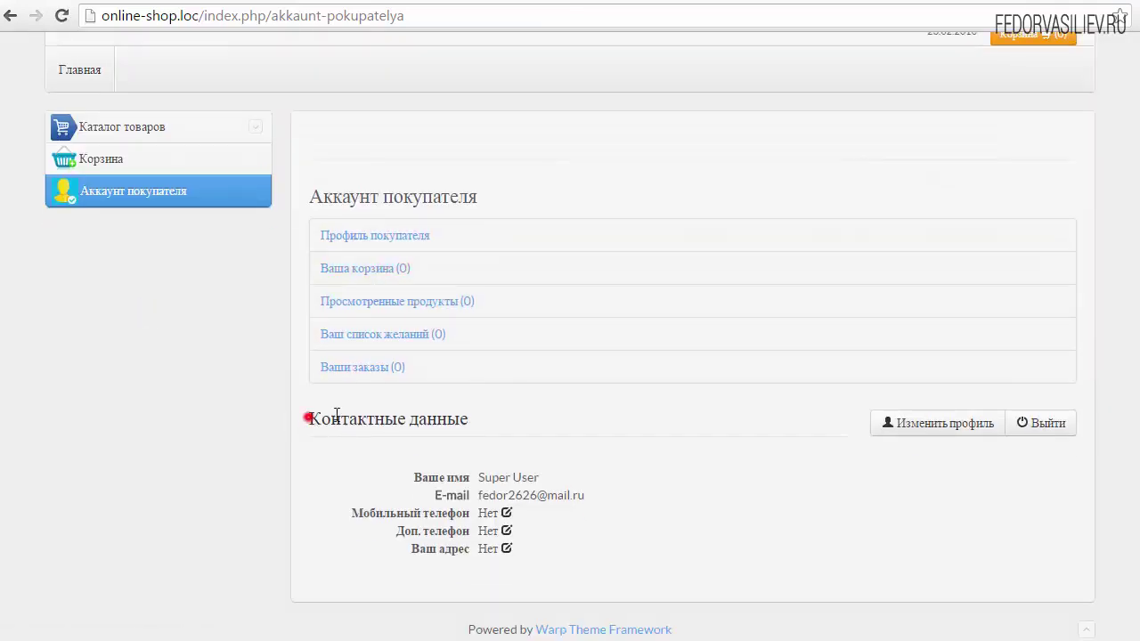
drag(307, 418, 473, 411)
click(606, 405)
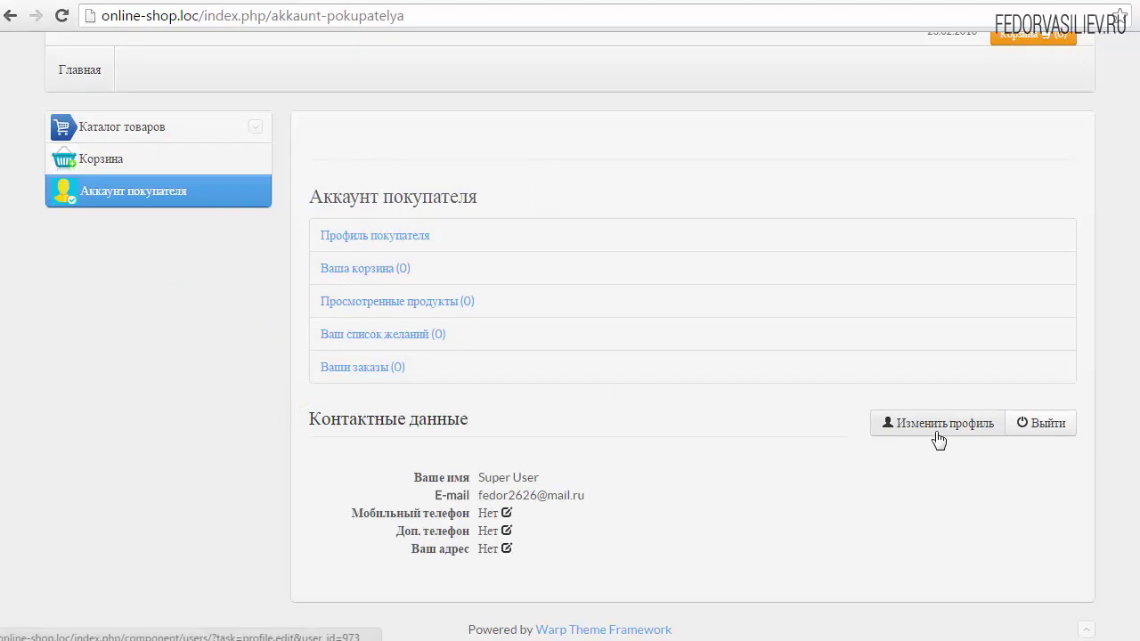
click(366, 240)
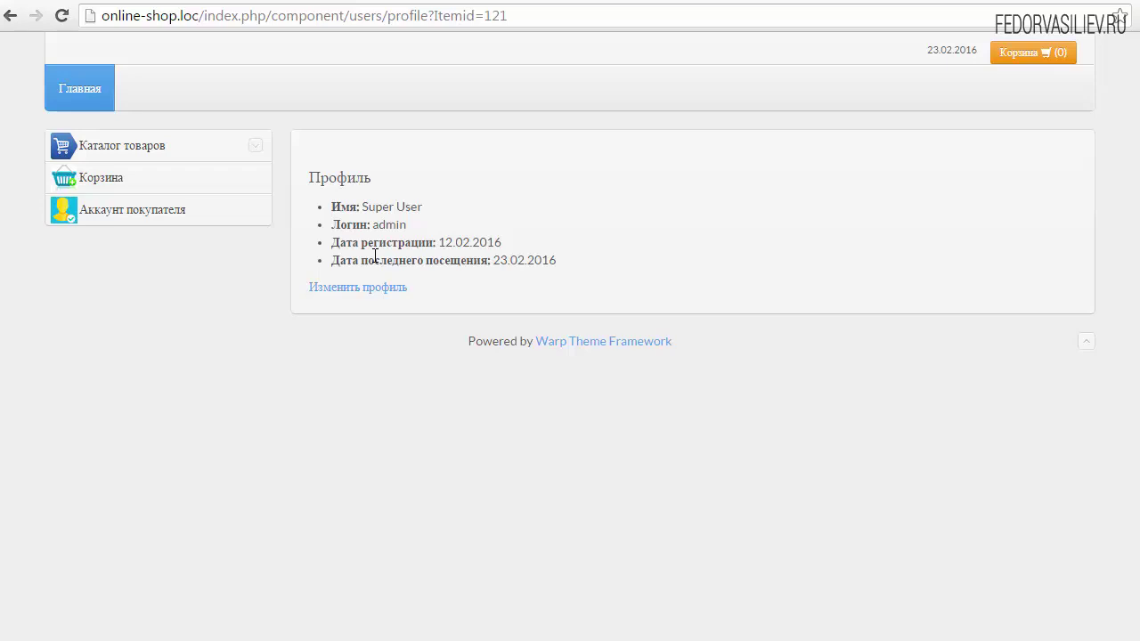
drag(430, 206, 349, 206)
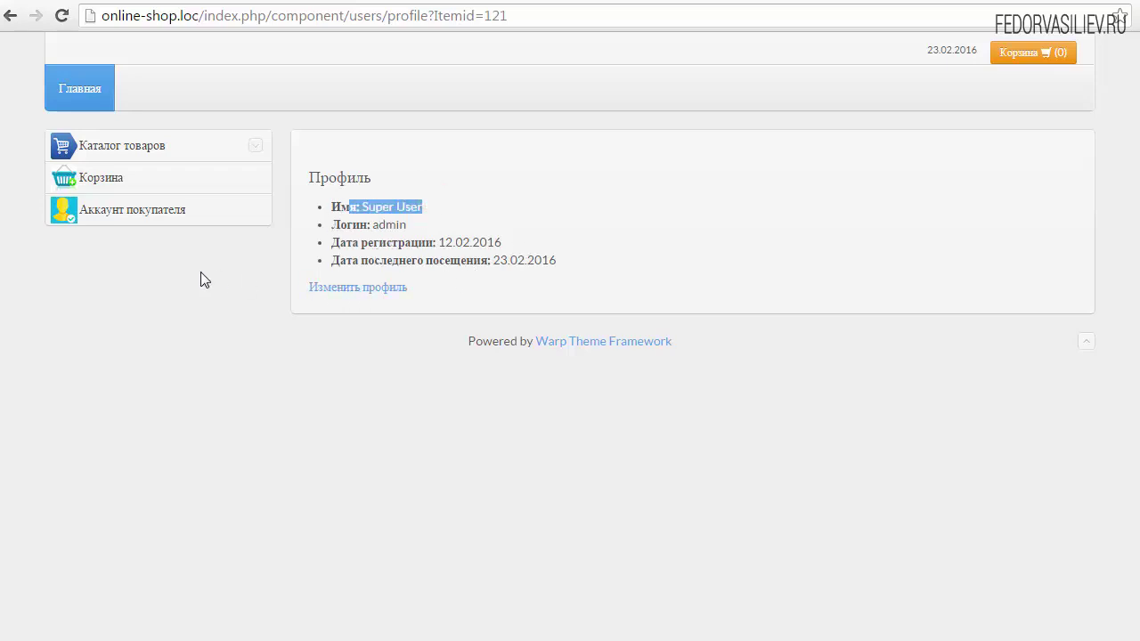
click(348, 289)
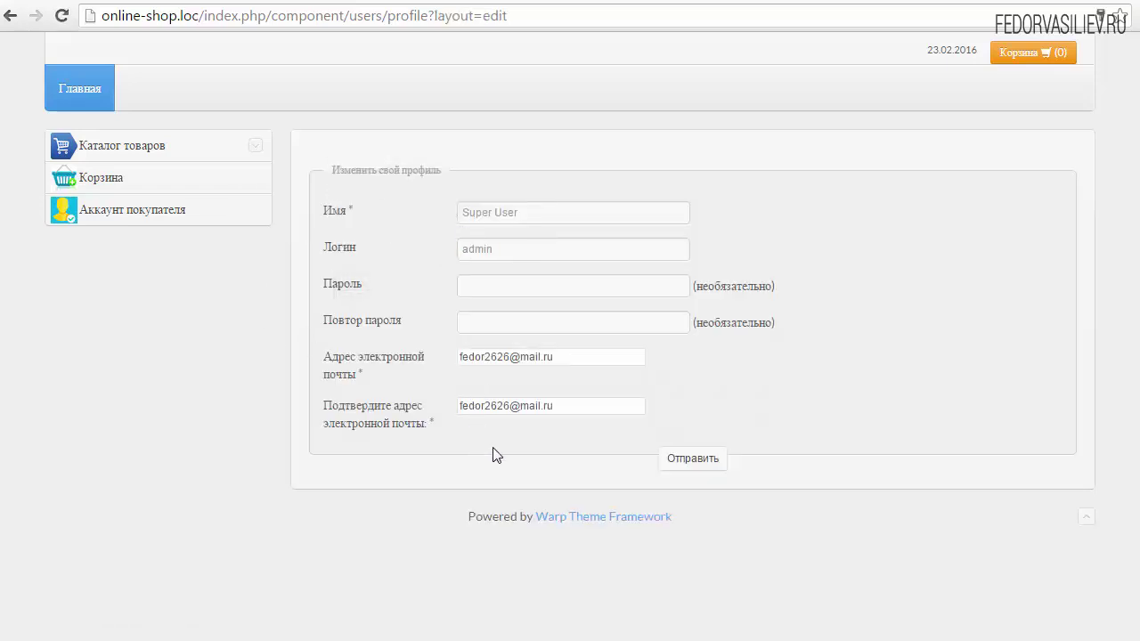
- Hide the Профиль покупателя link in the JOOMLAKASSA account configuration, save it, and reload the storefront's account page
click(149, 211)
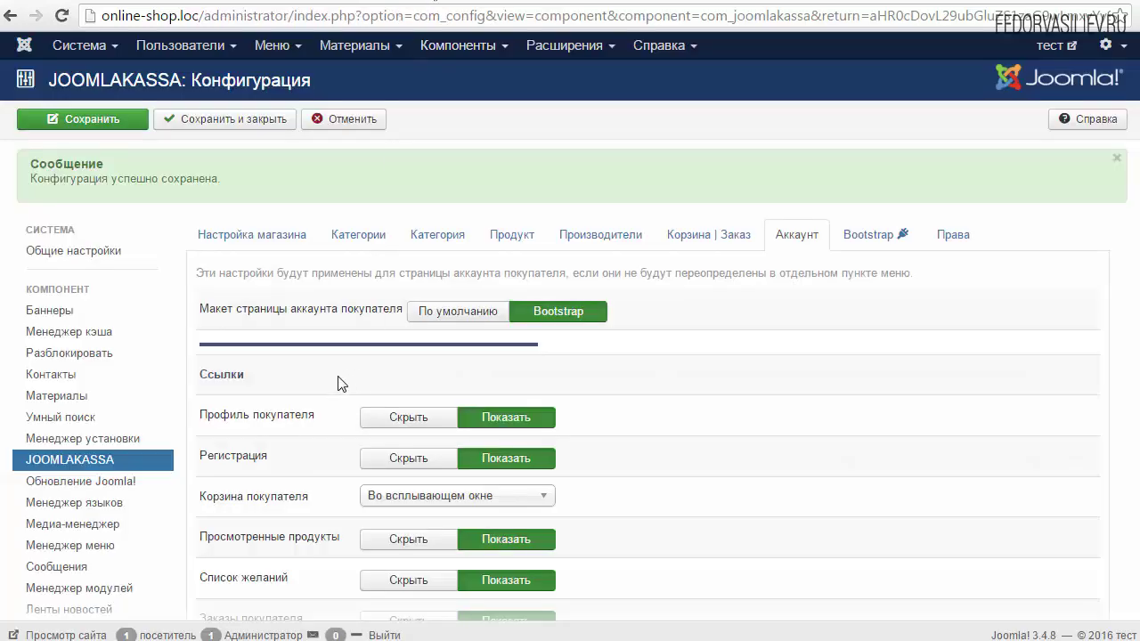
click(408, 419)
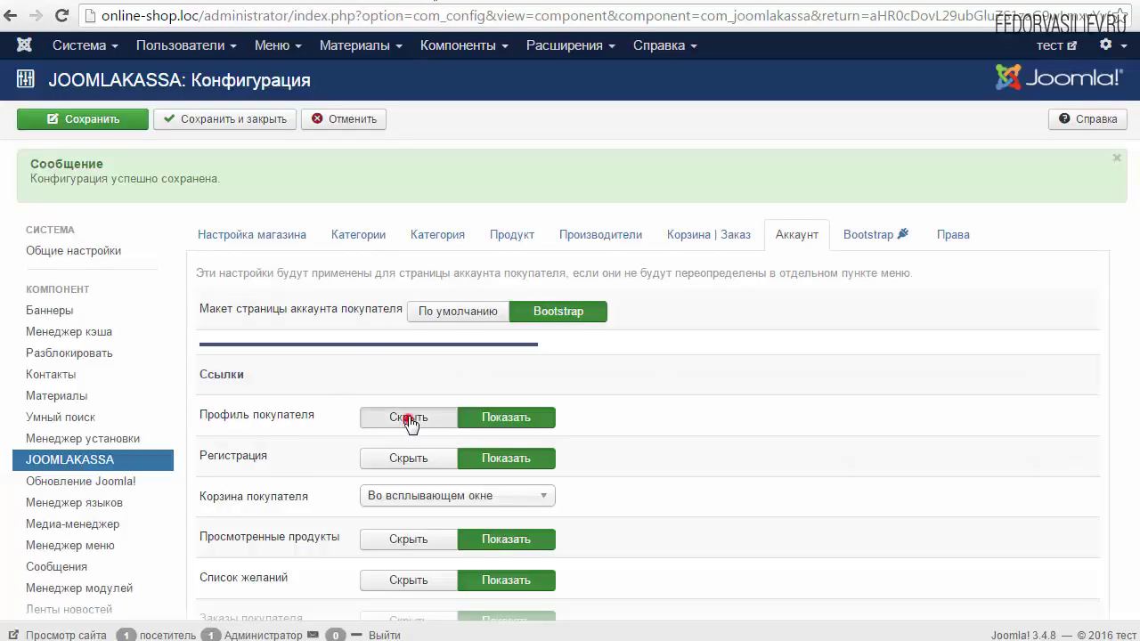
click(571, 1)
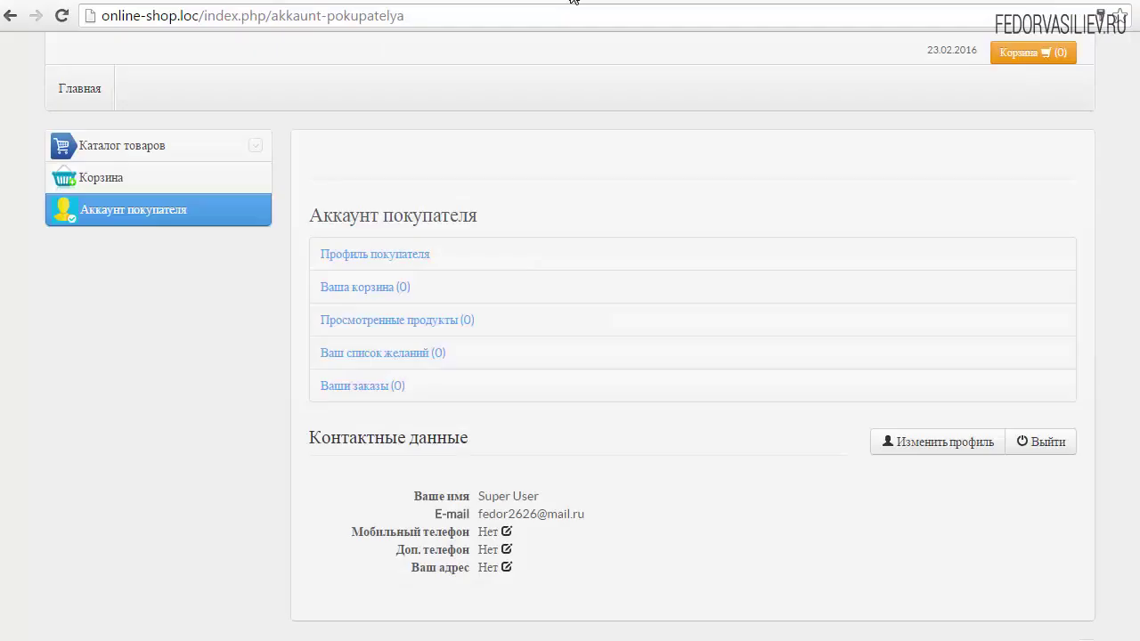
click(62, 15)
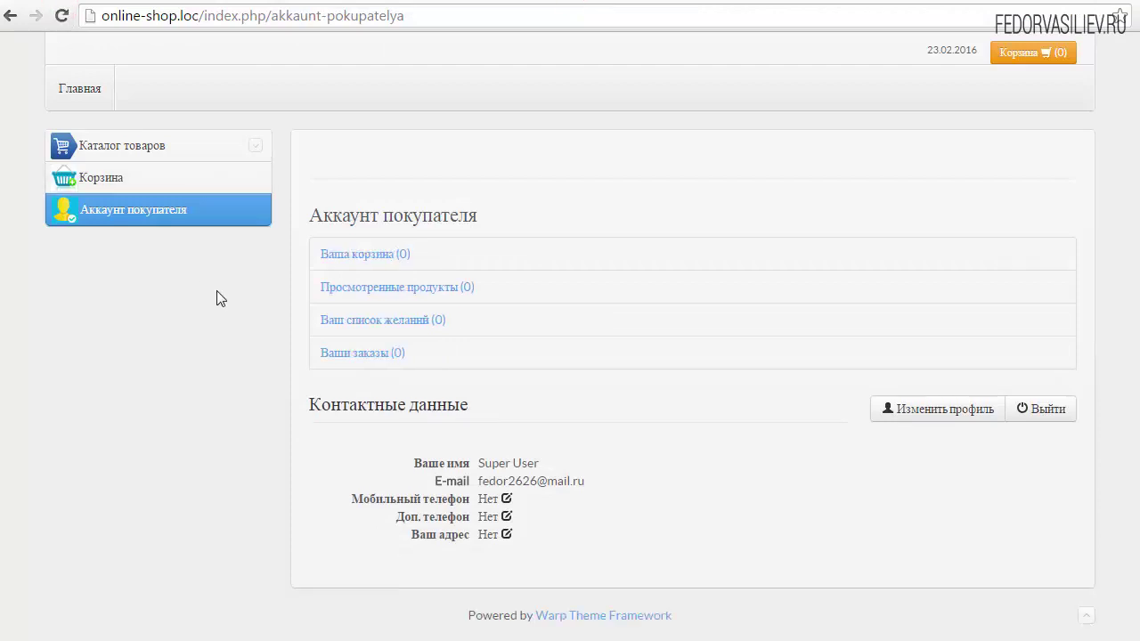
- Switch back to the JOOMLAKASSA configuration and review the remaining link, phone and address options, including the Адрес покупателя choices
key(ctrl+Tab)
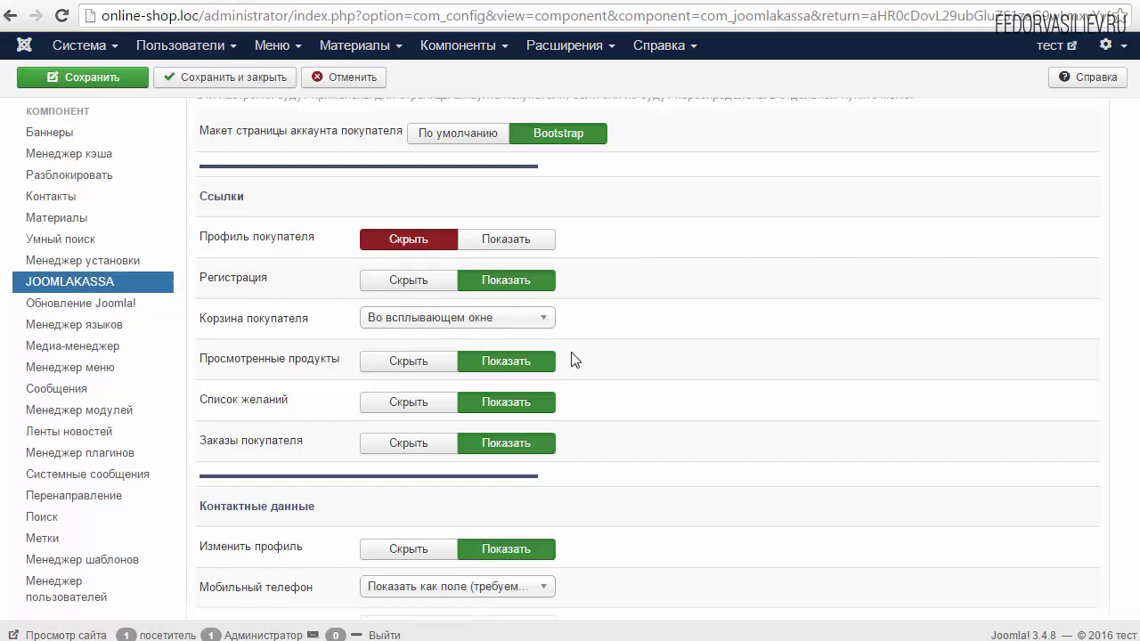
scroll(655, 310, down, 1)
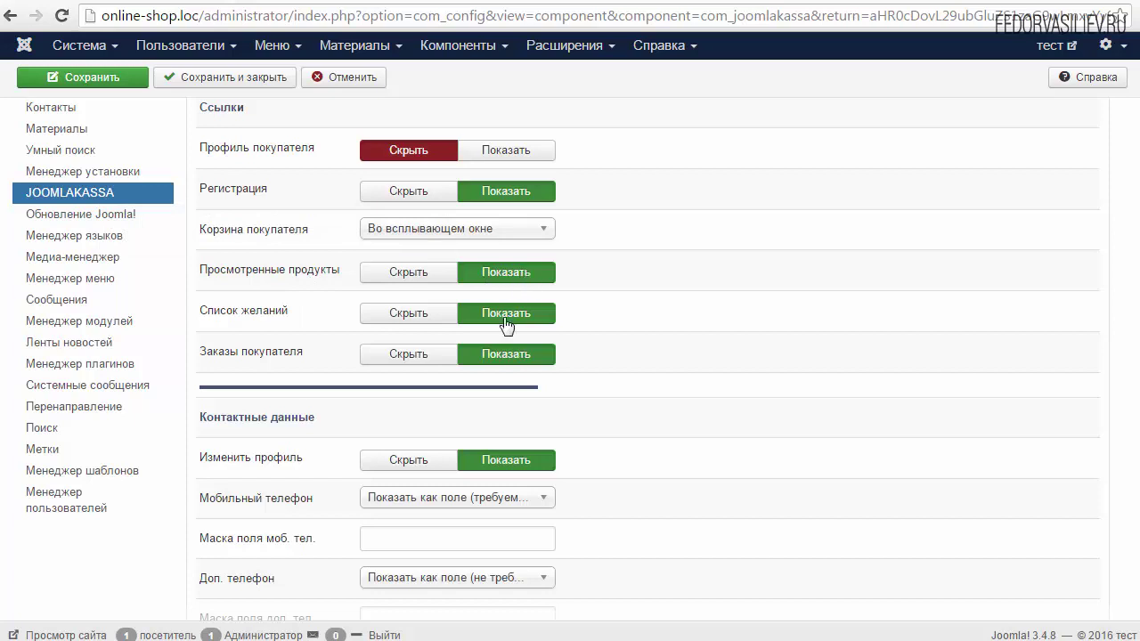
scroll(706, 339, down, 2)
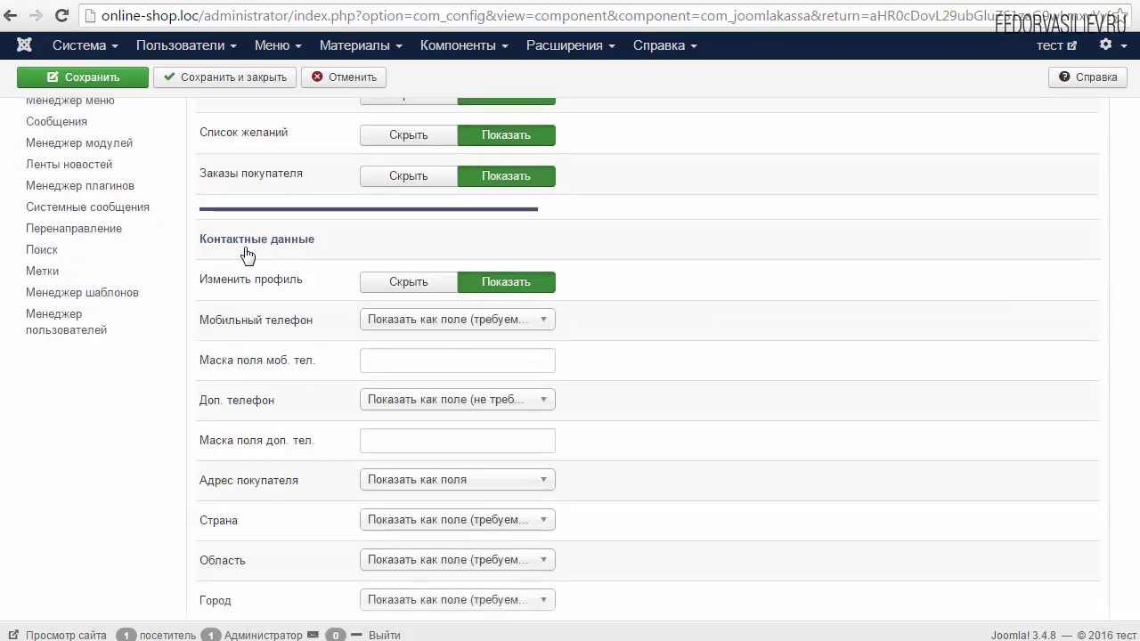
scroll(279, 256, down, 3)
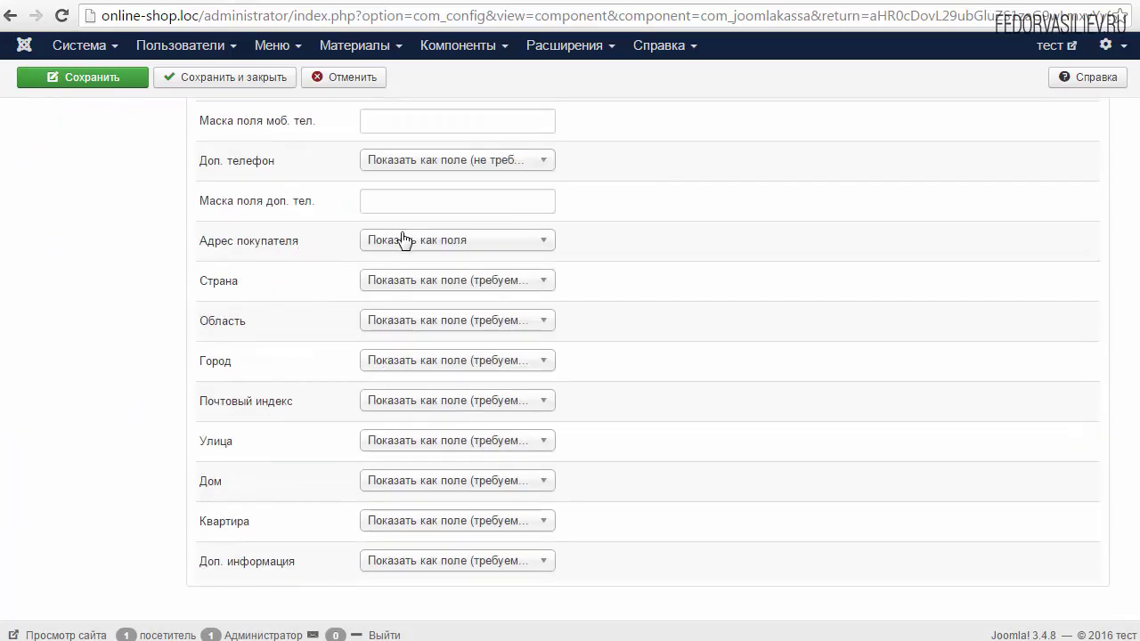
click(402, 239)
click(675, 237)
- Set Изменить профиль to Скрыть in the Контактные данные settings and save the configuration
scroll(646, 374, up, 4)
click(370, 401)
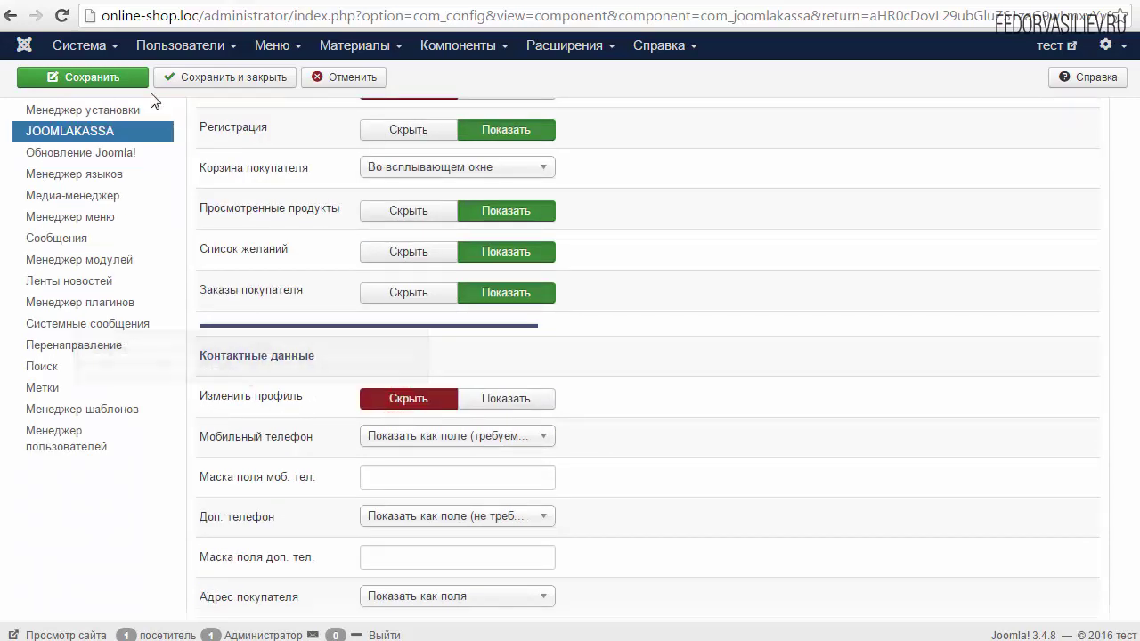
click(109, 78)
- Switch to the storefront, reload the account page, and view and close the Ваши заказы window
click(571, 0)
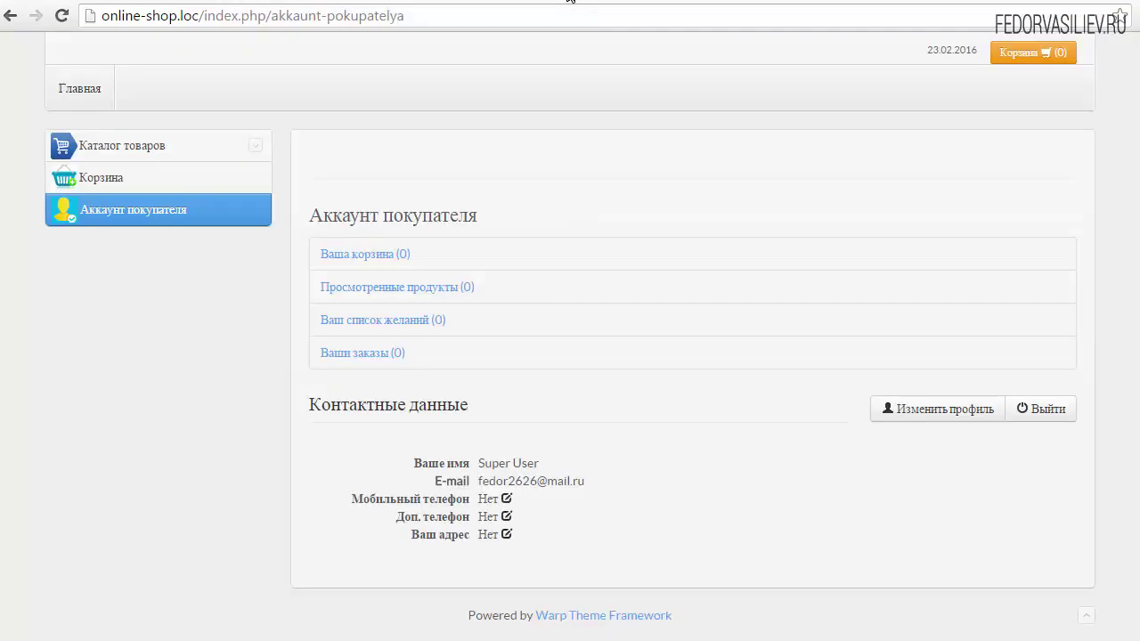
click(61, 14)
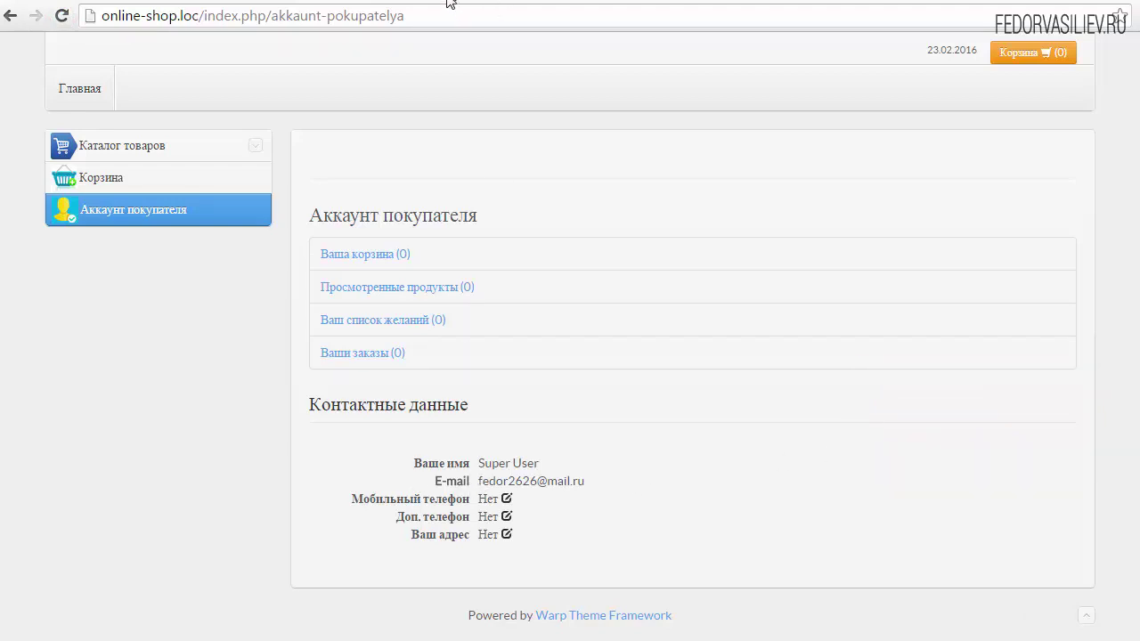
click(367, 356)
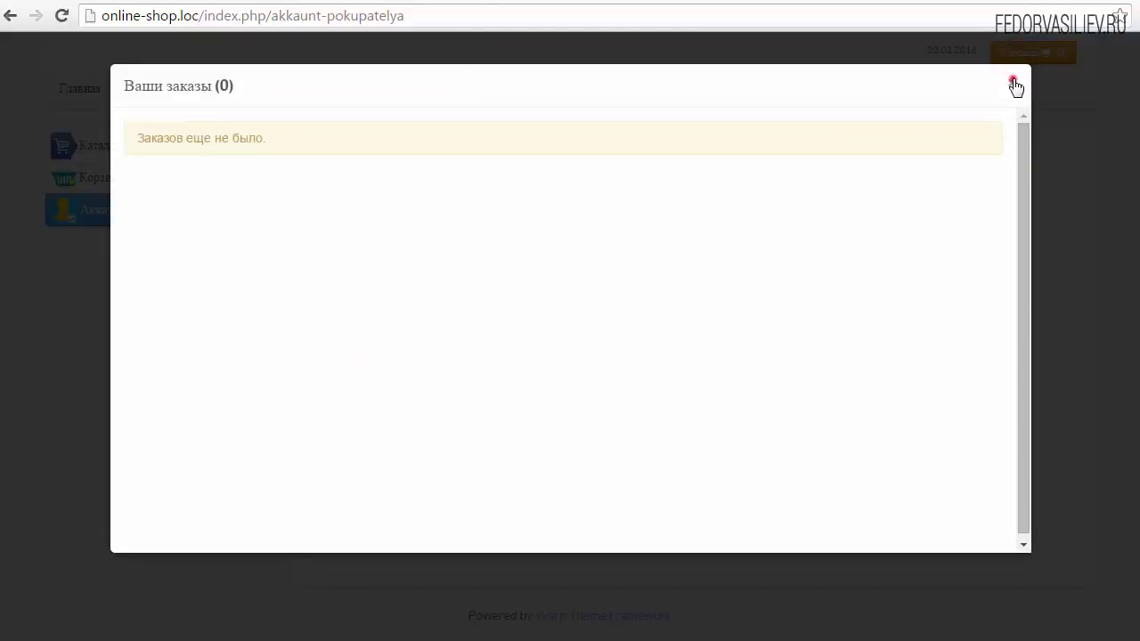
click(1015, 84)
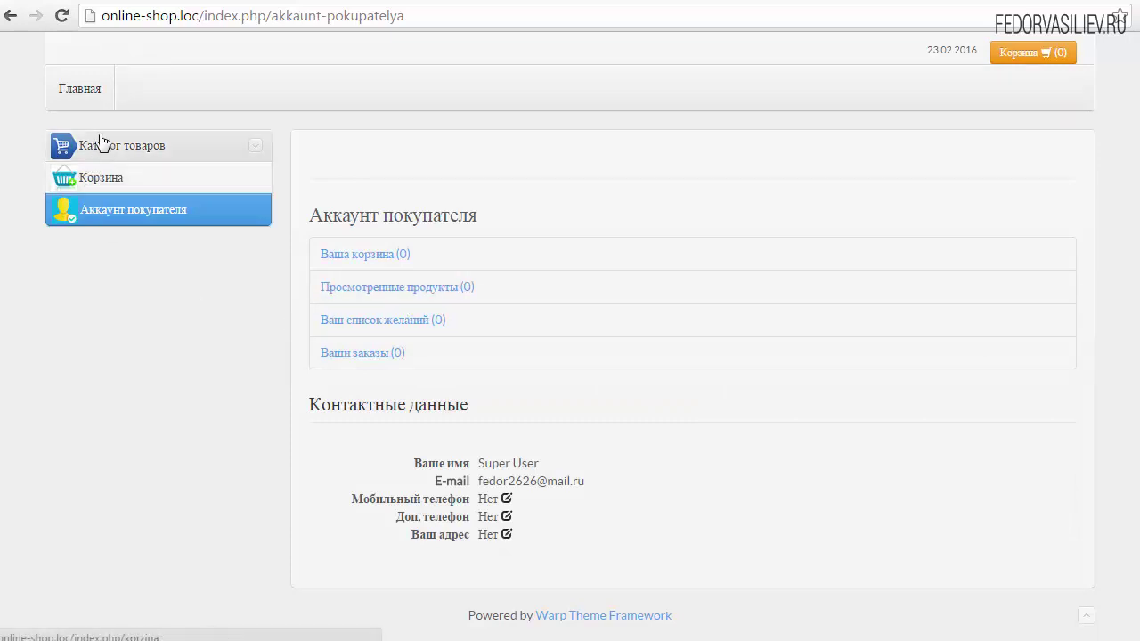
- Open Apple iPhone 5c 32GB Pink from the Смартфоны Apple category and add it to the wish list
click(90, 103)
click(406, 400)
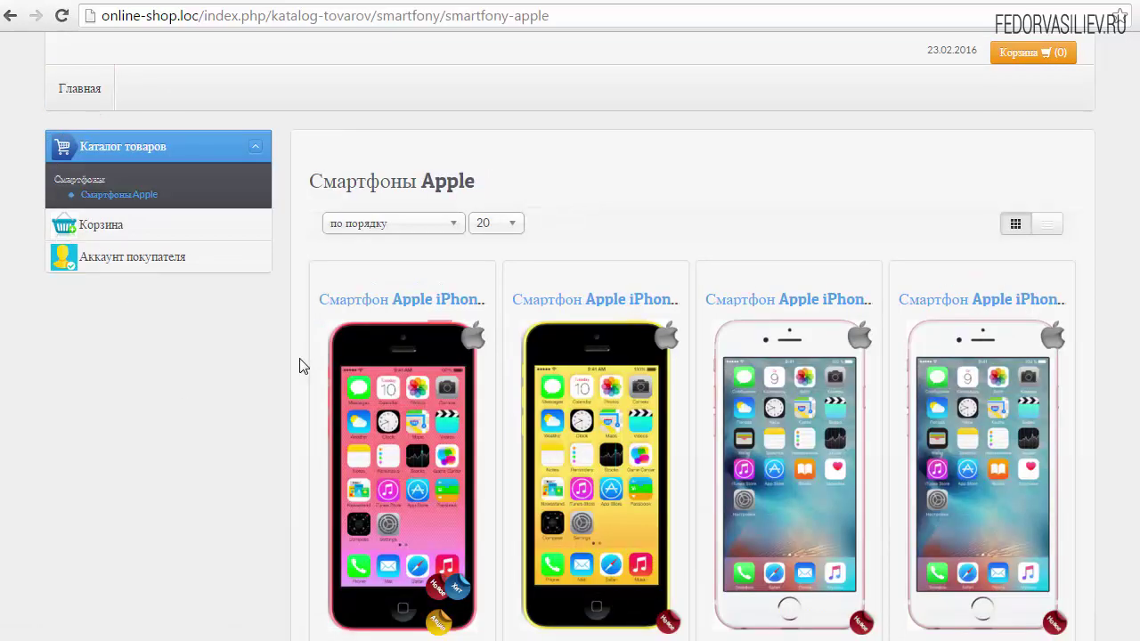
scroll(300, 365, down, 2)
click(401, 267)
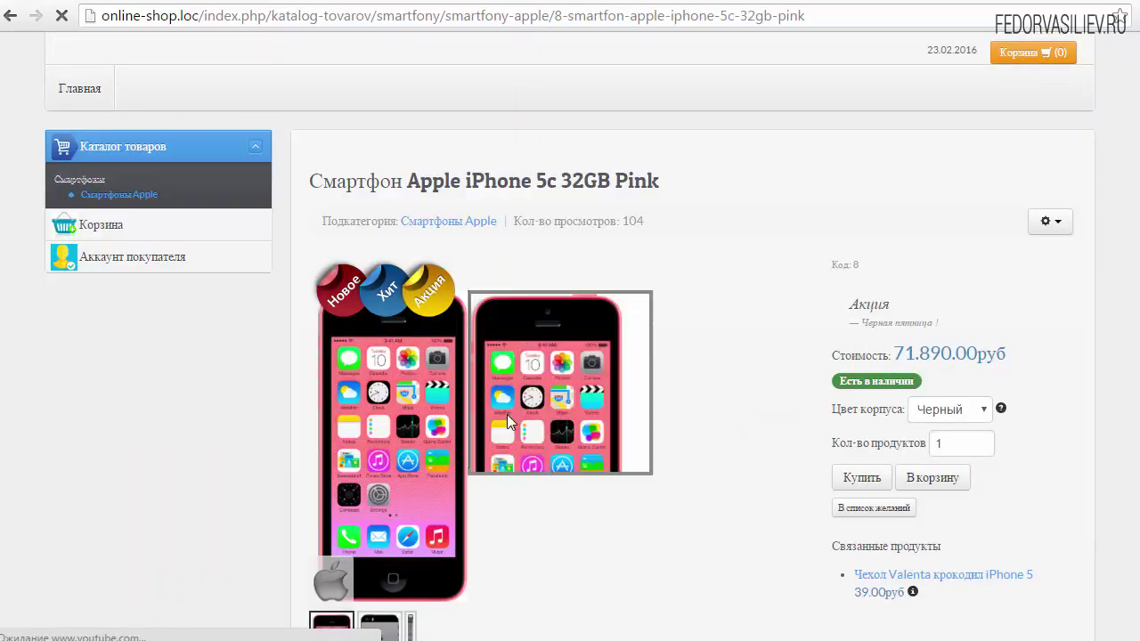
click(862, 418)
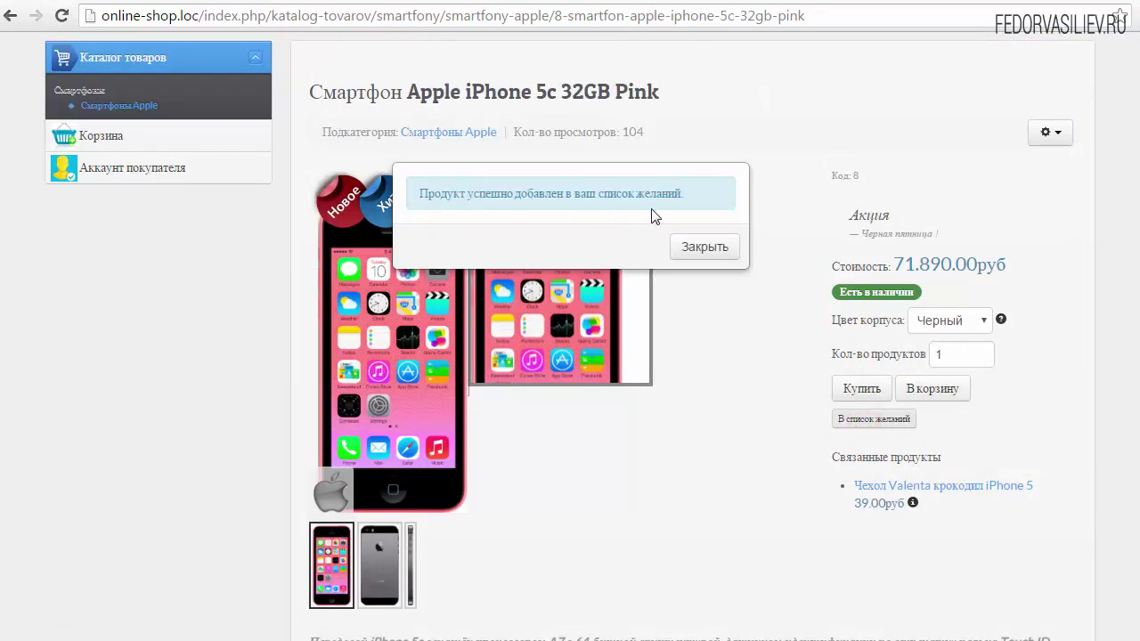
click(692, 252)
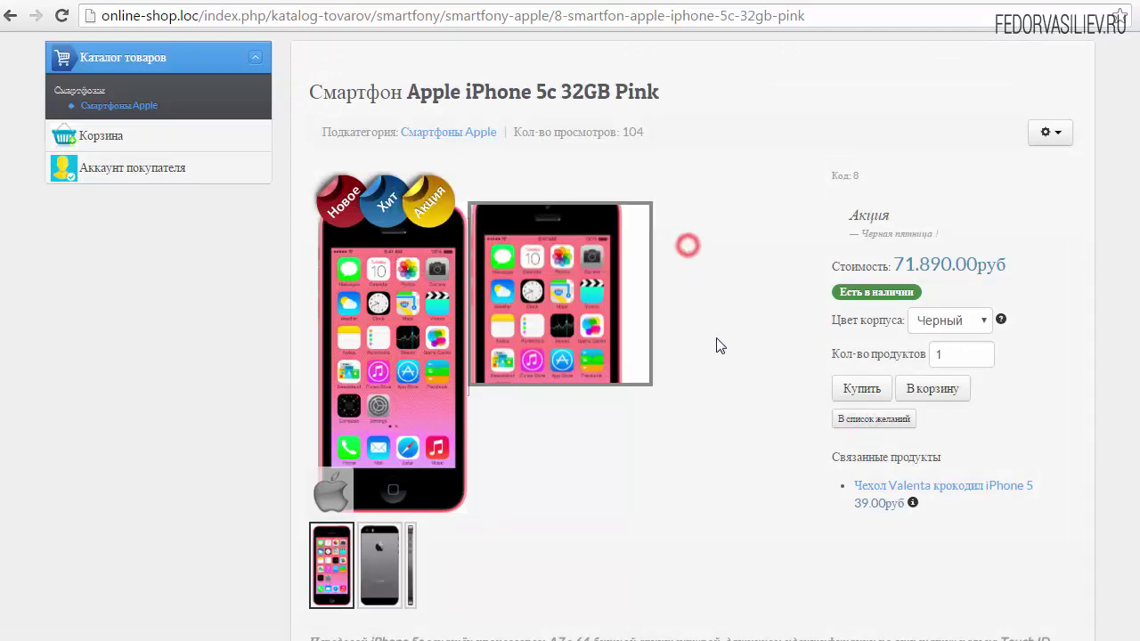
- Return to the Смартфоны Apple category and add Apple iPhone 6S Plus 64GB Space to the cart
click(12, 16)
scroll(953, 271, down, 6)
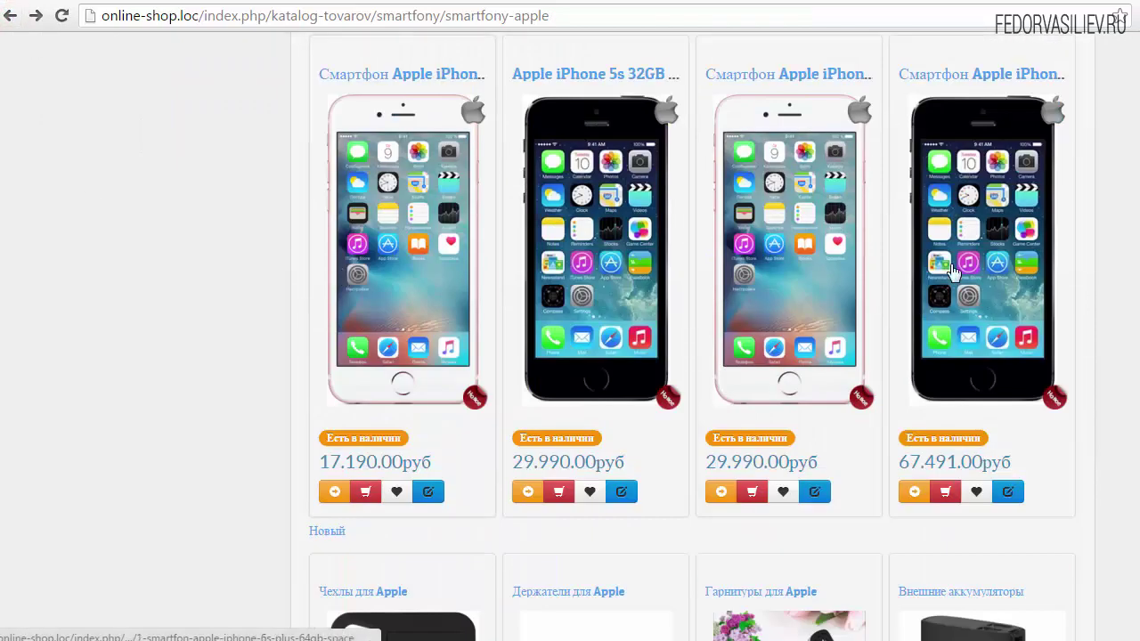
click(953, 271)
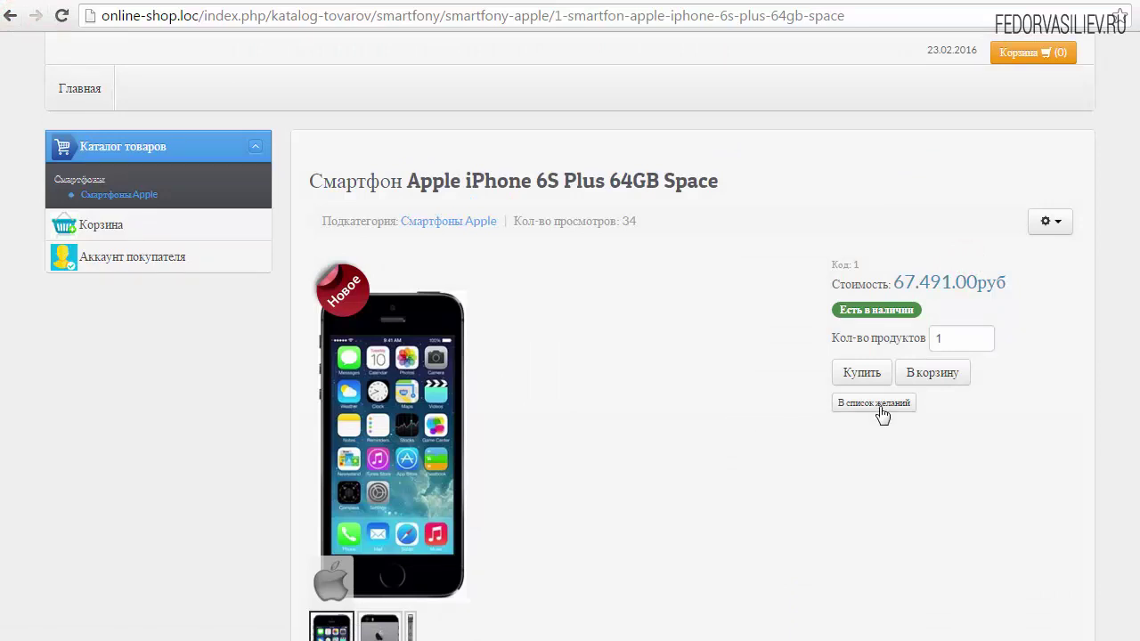
click(935, 372)
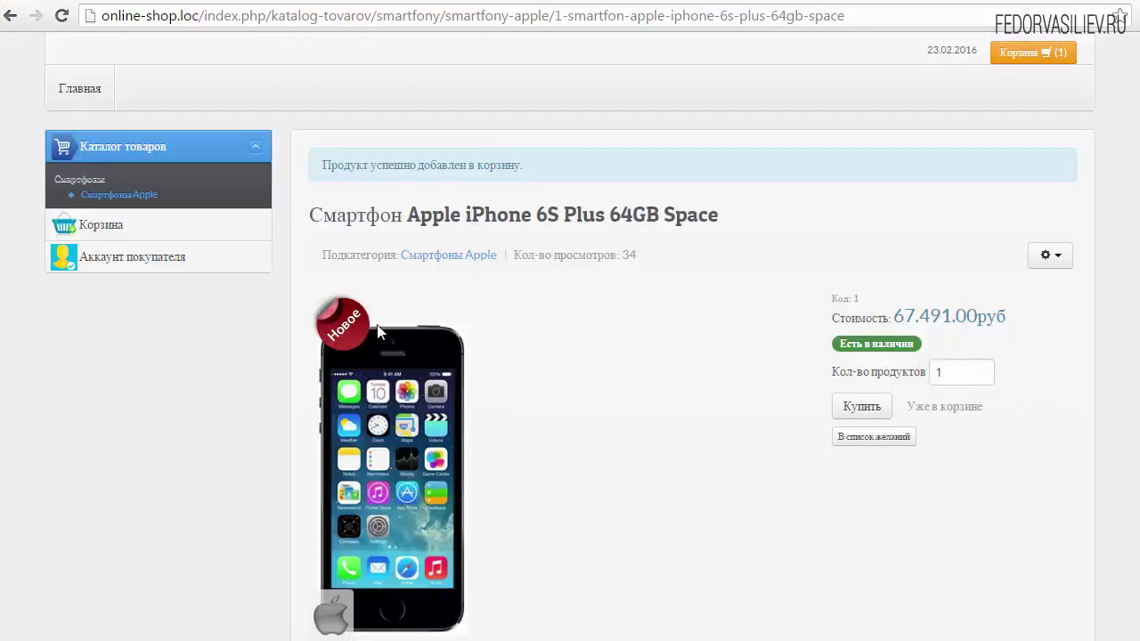
- Go back to the category, open Apple iPhone 4s 8GB White and buy it to reach the order form
click(10, 16)
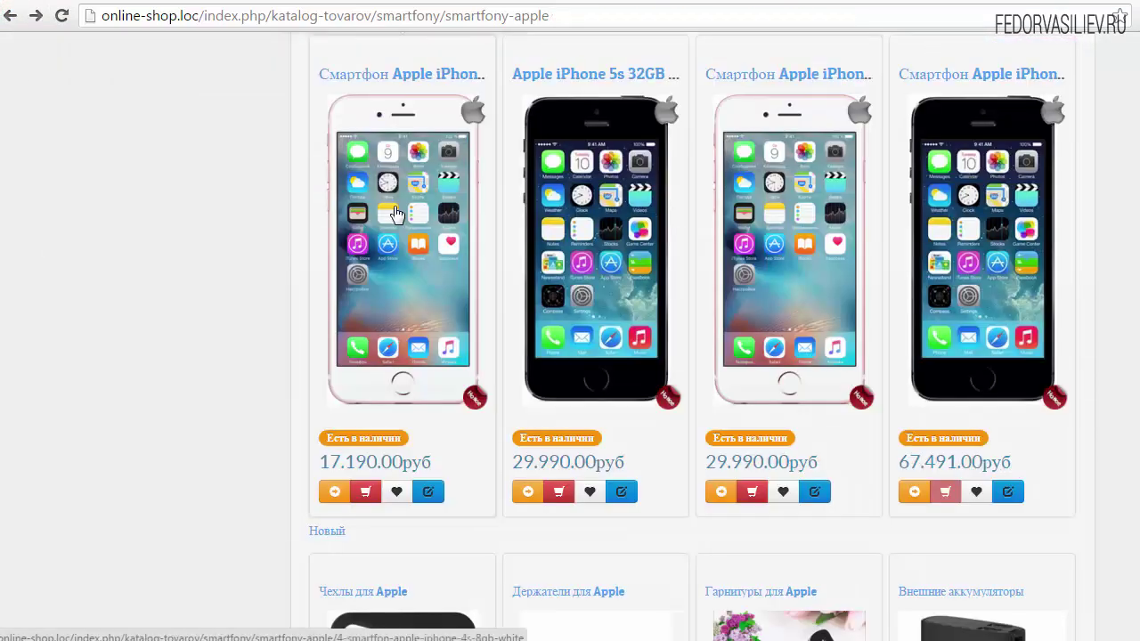
click(327, 241)
scroll(331, 247, down, 2)
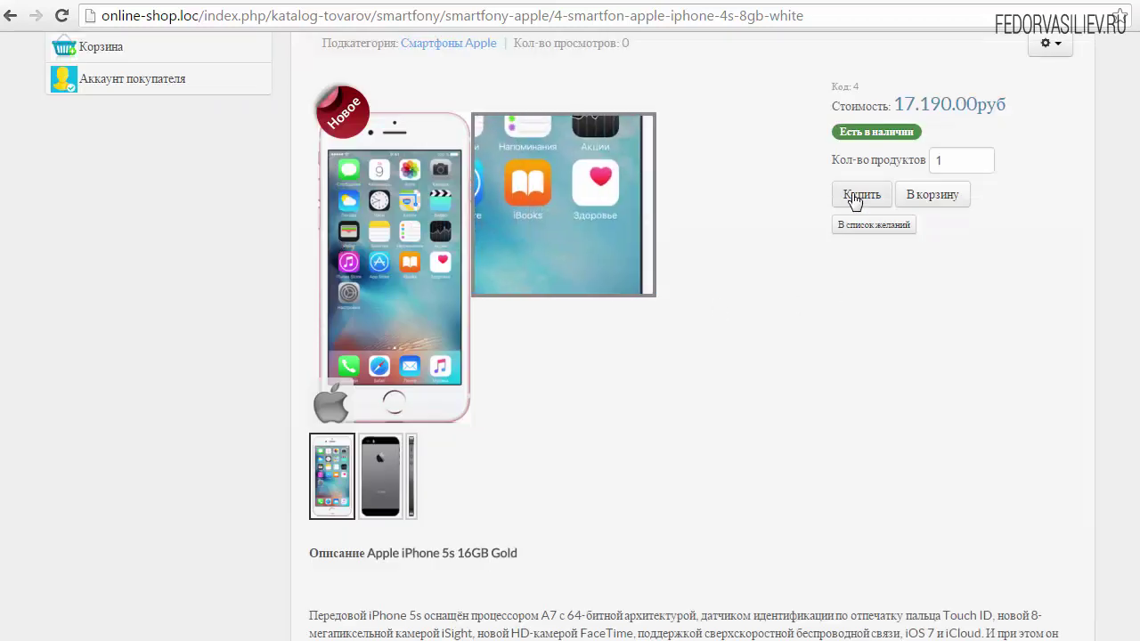
click(853, 196)
- Accept the shop rules on the order form, submit the order for payment, and open the Аккаунт покупателя page
scroll(755, 235, down, 2)
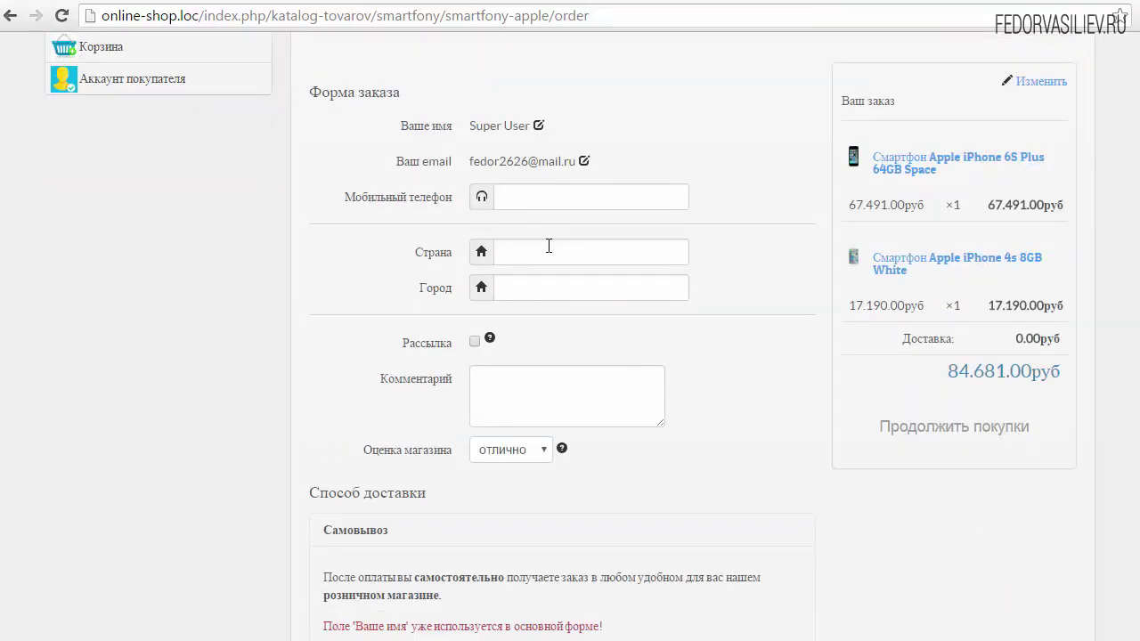
scroll(549, 246, down, 3)
click(326, 521)
click(341, 562)
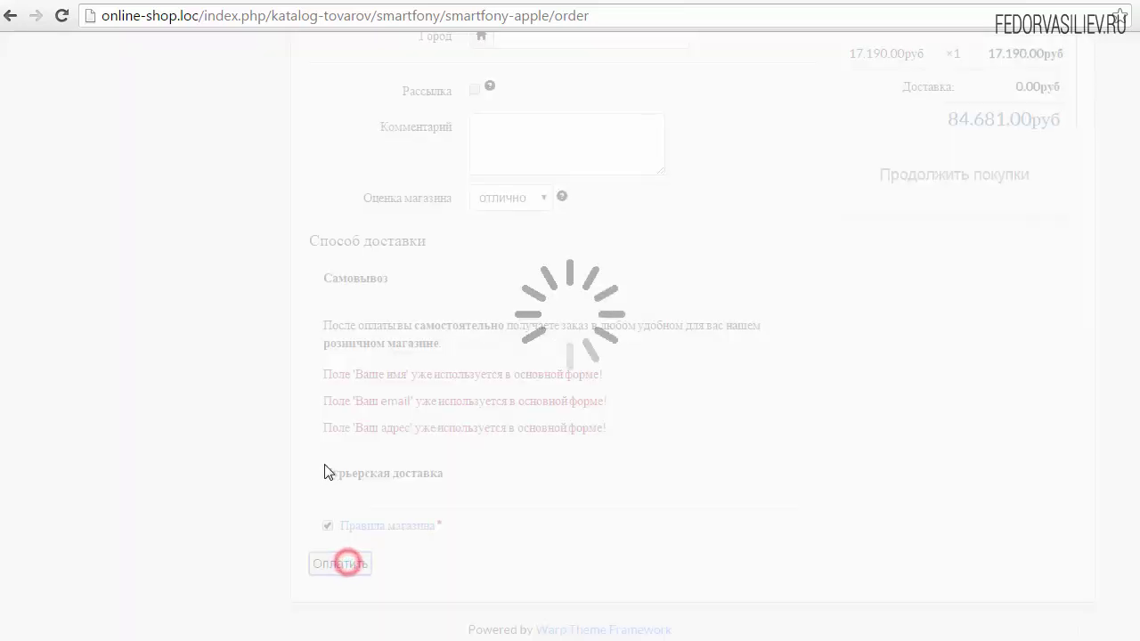
click(140, 221)
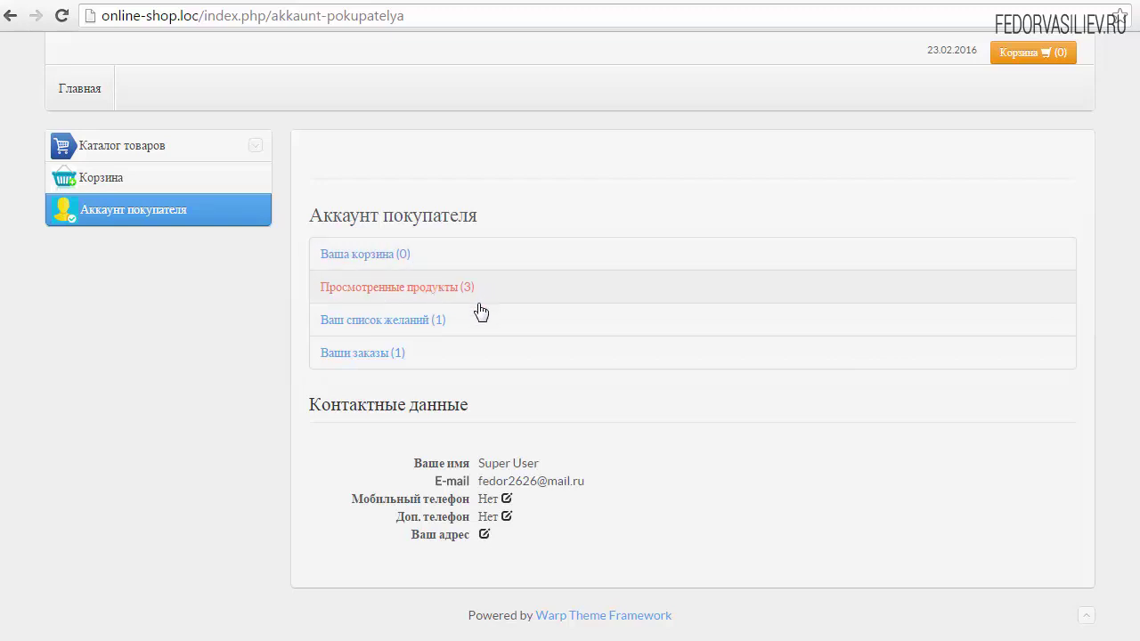
- Open the Смартфоны Apple category from the home page and add Apple iPhone 6S 128GB Rose Gold to the cart
click(87, 92)
scroll(392, 330, down, 1)
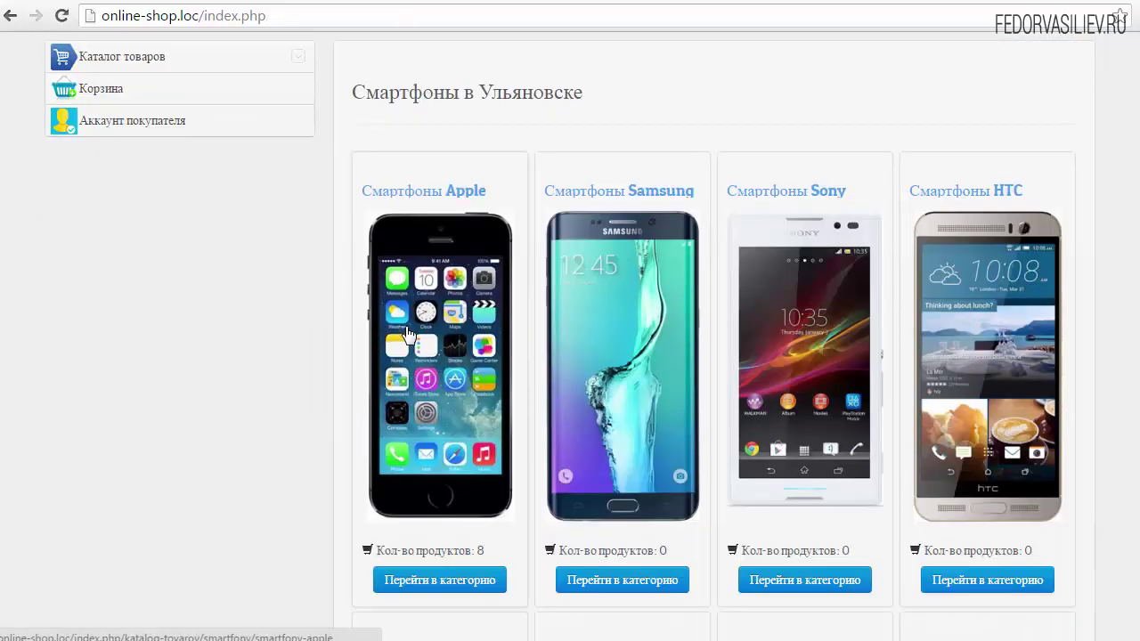
click(405, 325)
click(412, 397)
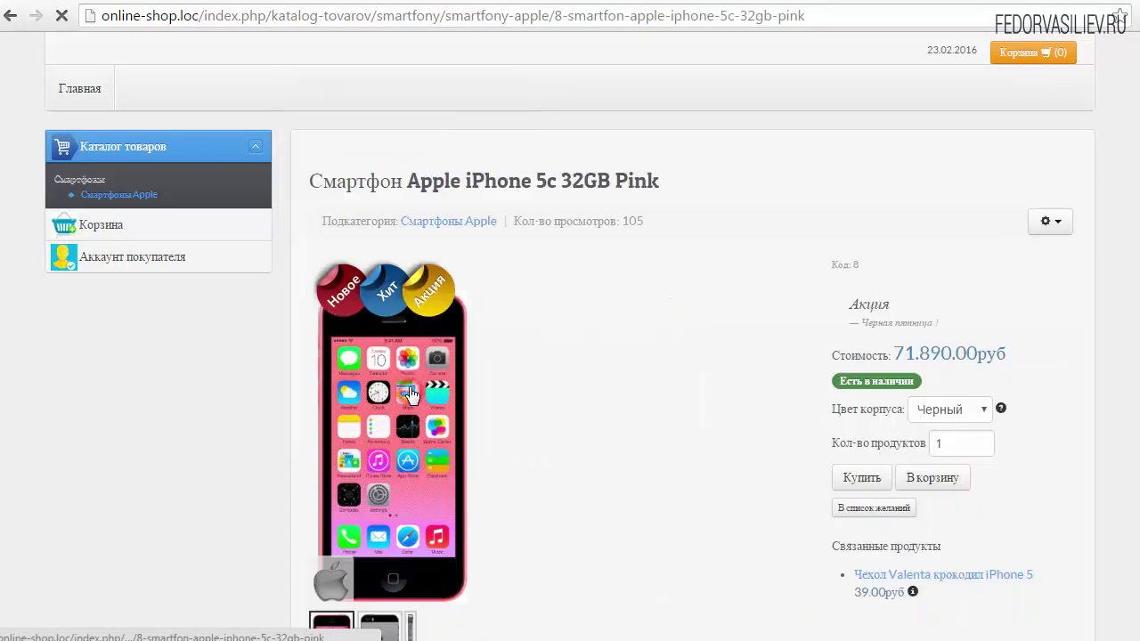
click(10, 15)
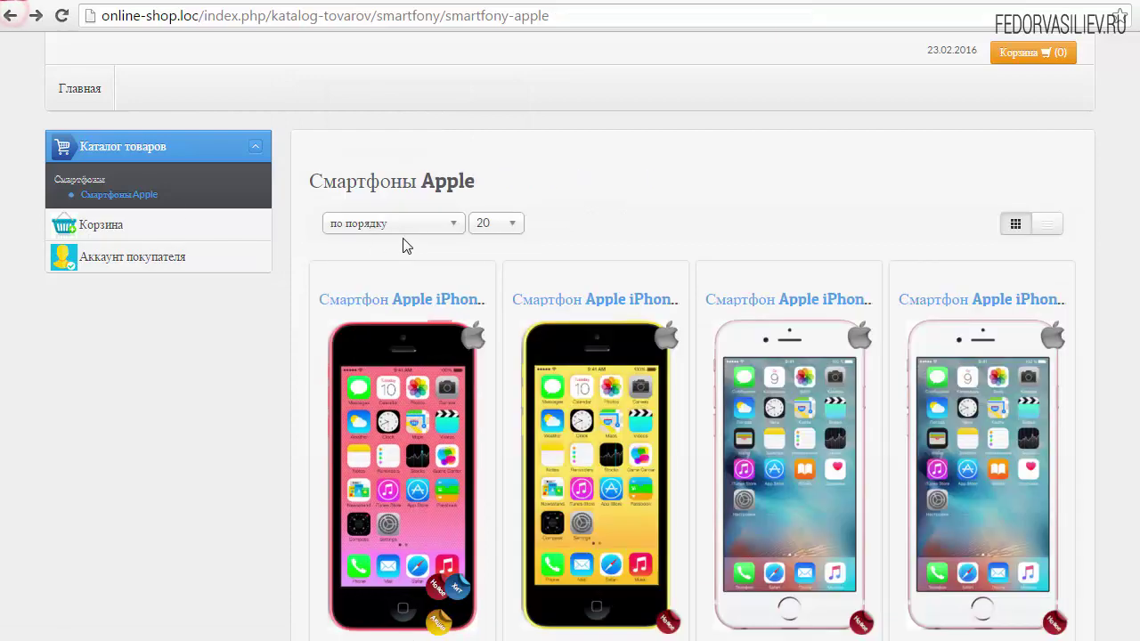
scroll(885, 359, down, 2)
click(978, 312)
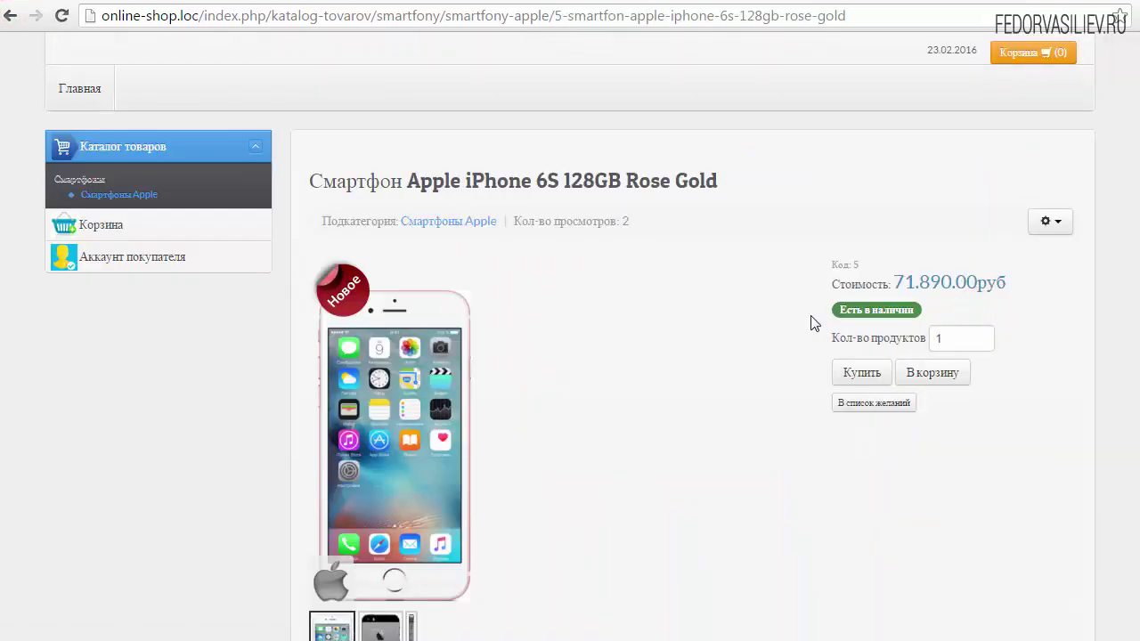
click(928, 381)
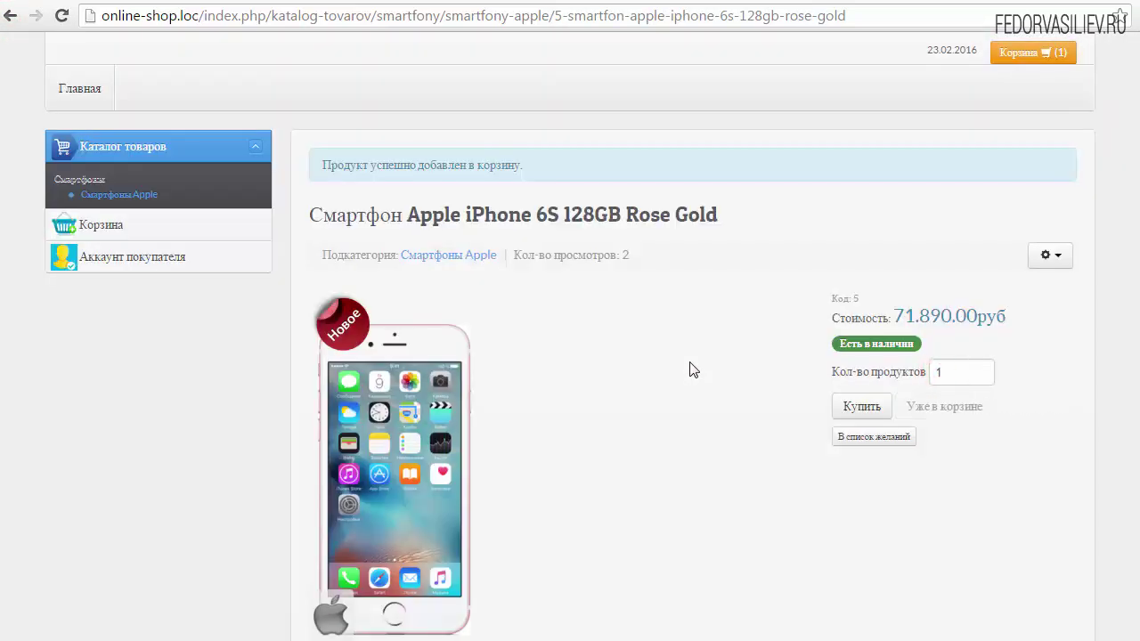
- Open the Аккаунт покупателя page and check the contents of Ваша корзина
click(99, 255)
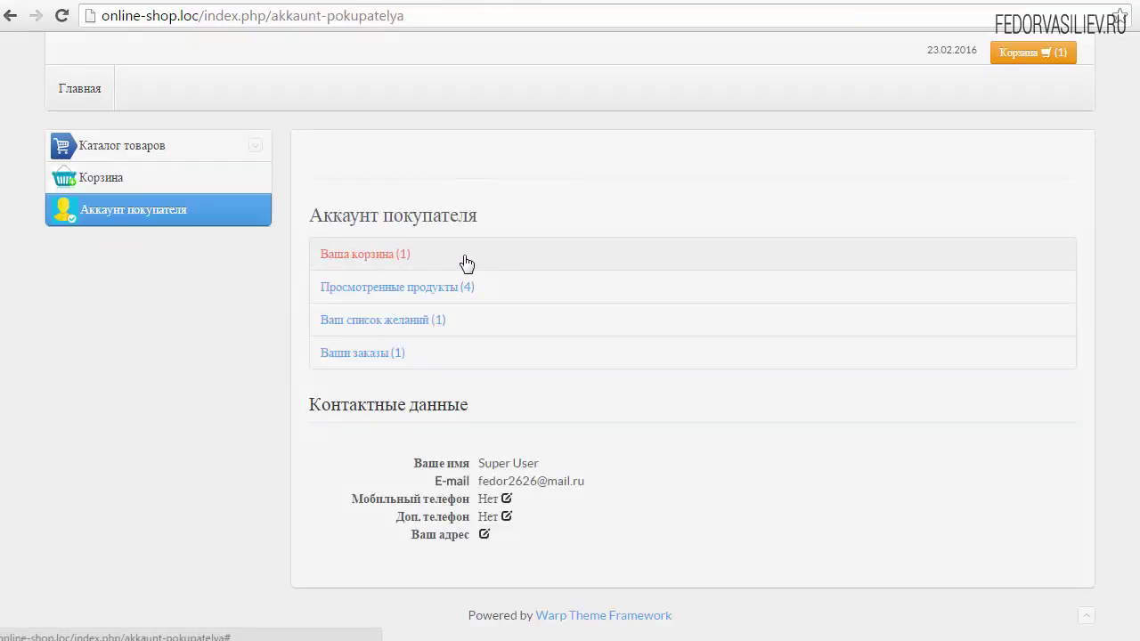
click(325, 256)
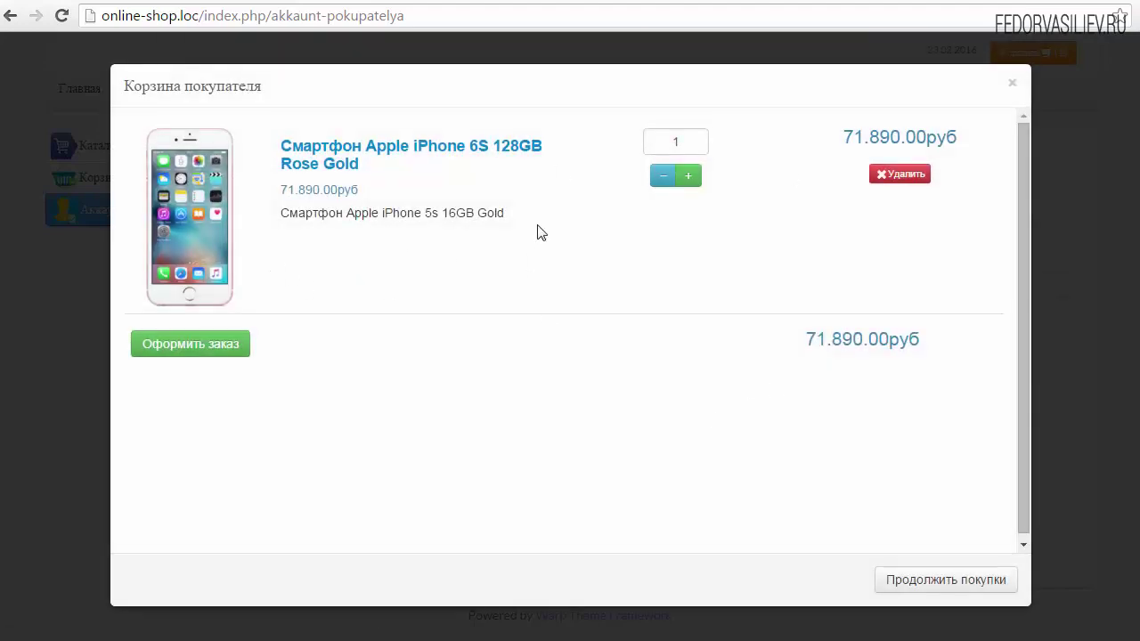
click(1012, 89)
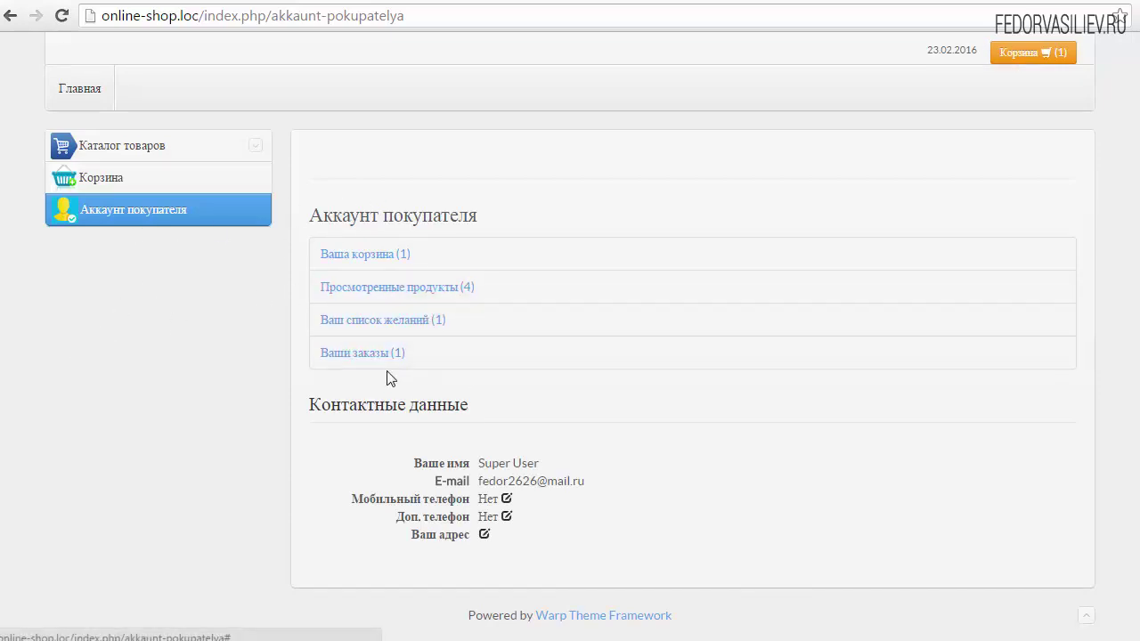
- Review the Просмотренные продукты and Ваш список желаний lists on the account page
click(354, 287)
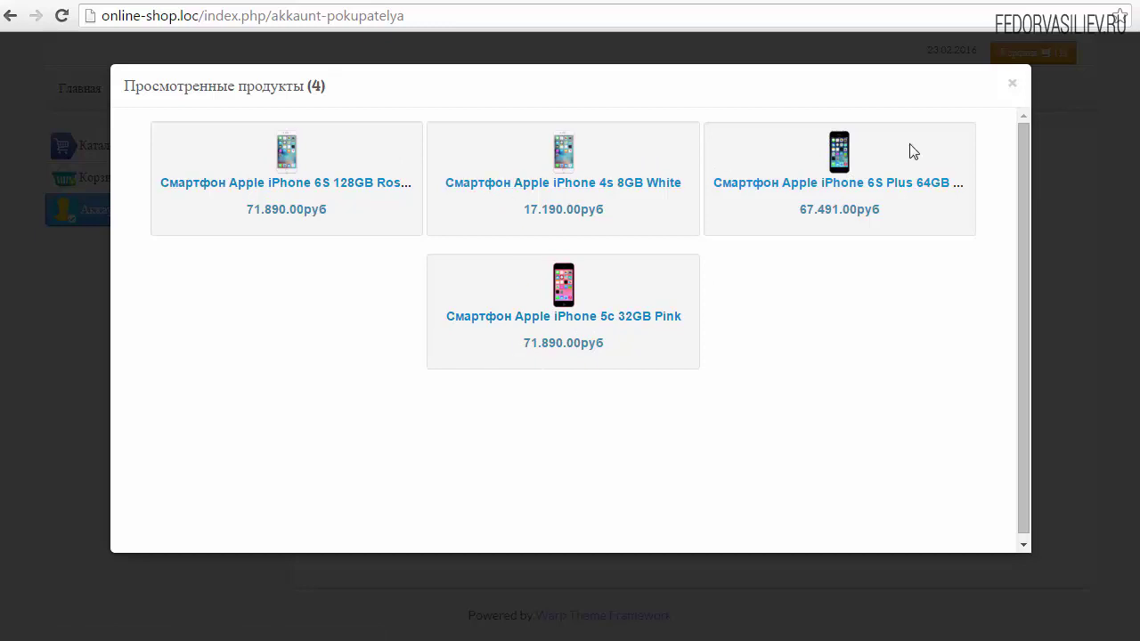
click(1012, 83)
click(354, 320)
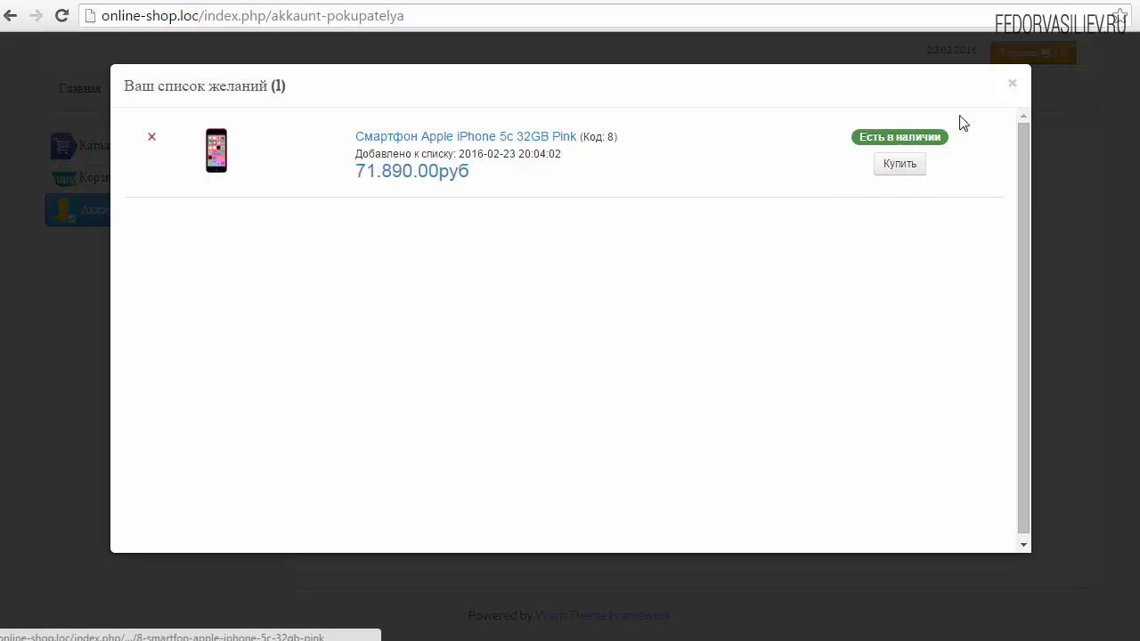
click(1012, 84)
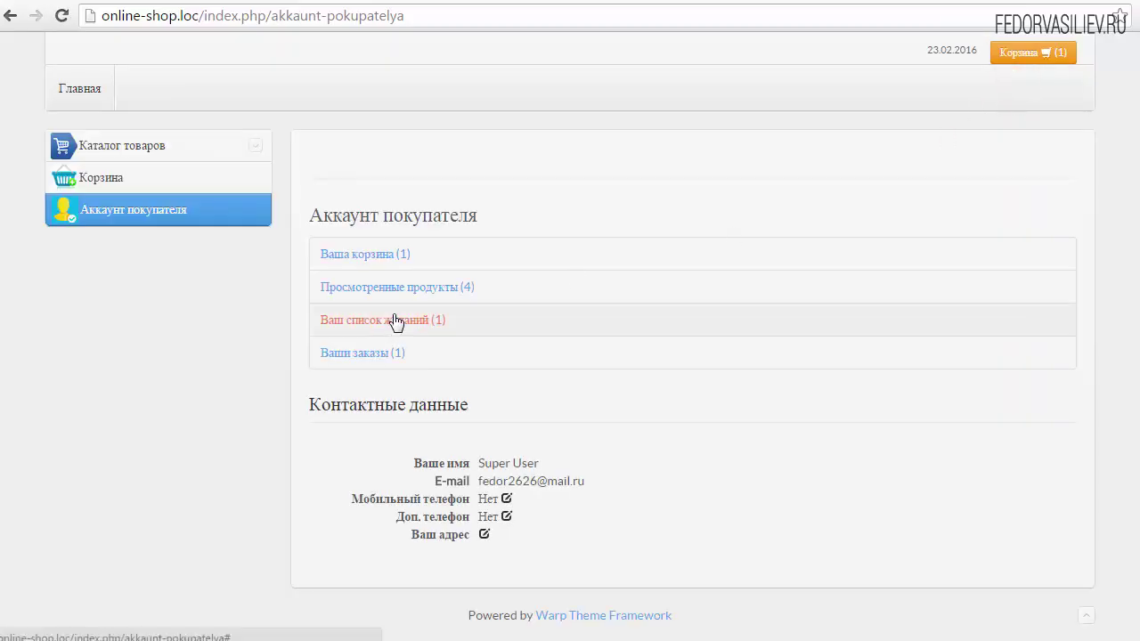
- Open Ваши заказы, expand the order and show its Данные заказа section
click(360, 353)
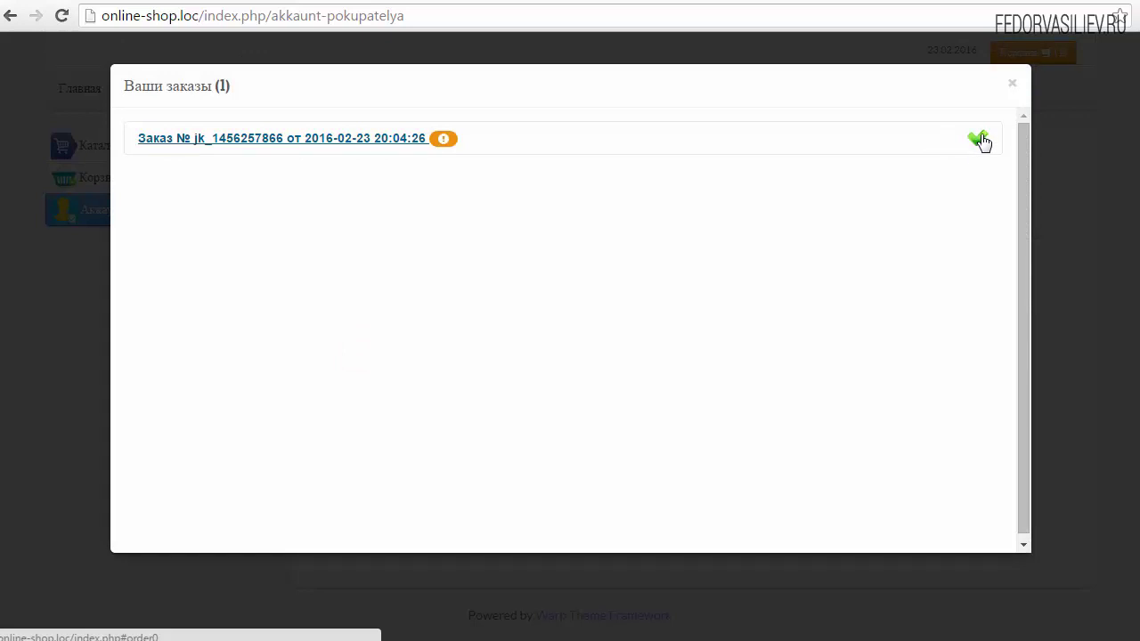
mouse_move(983, 143)
click(385, 141)
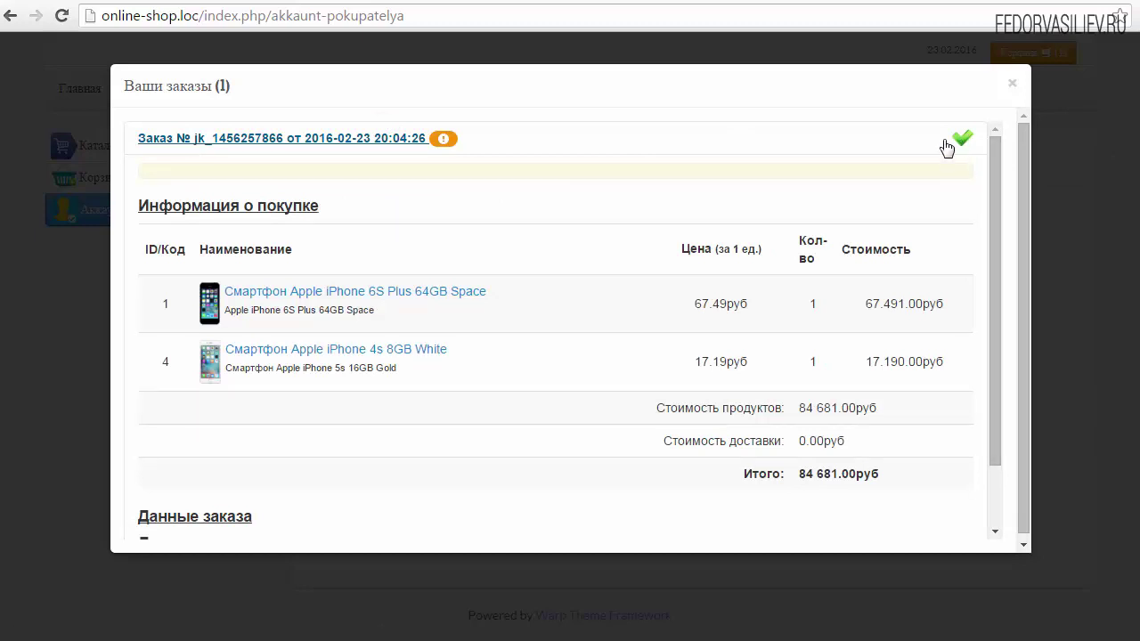
drag(997, 225, 997, 278)
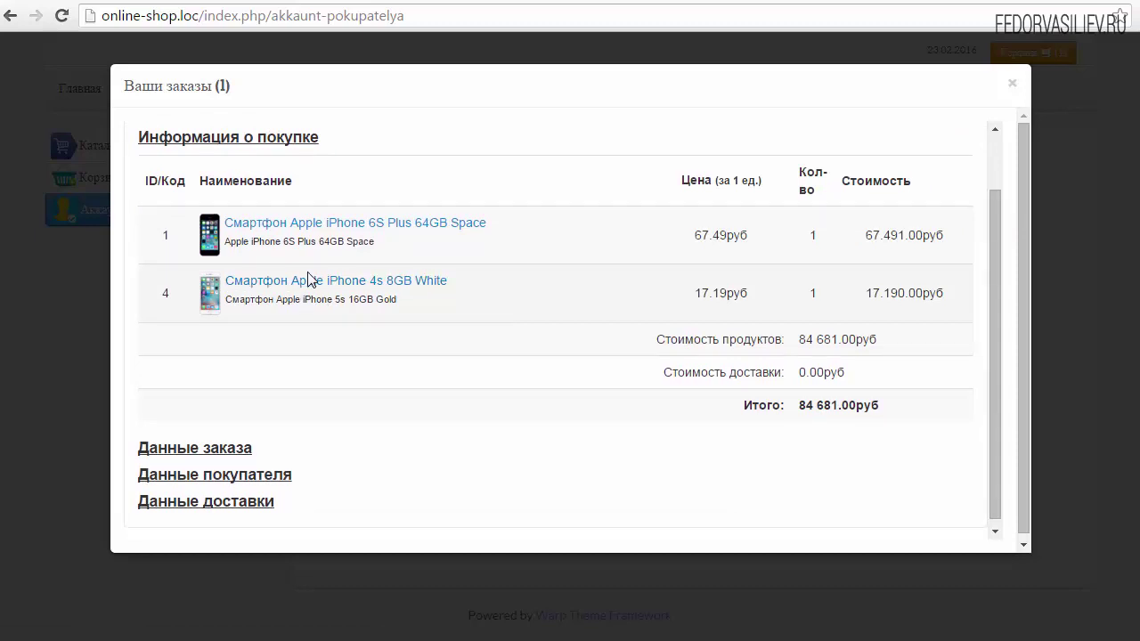
scroll(362, 318, down, 1)
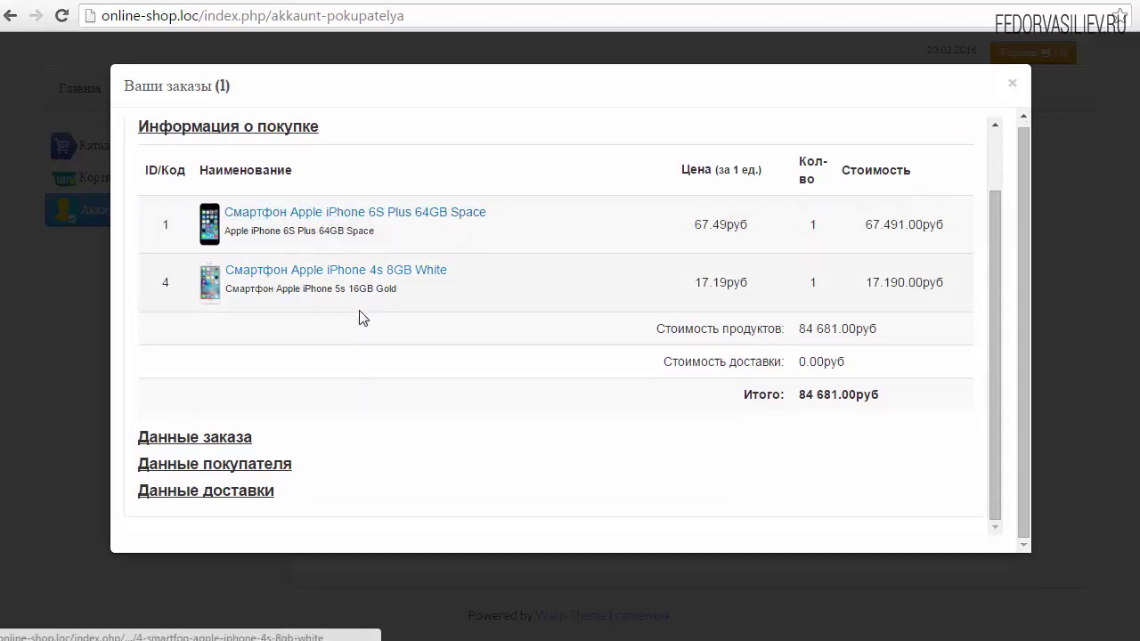
click(214, 437)
scroll(232, 436, down, 1)
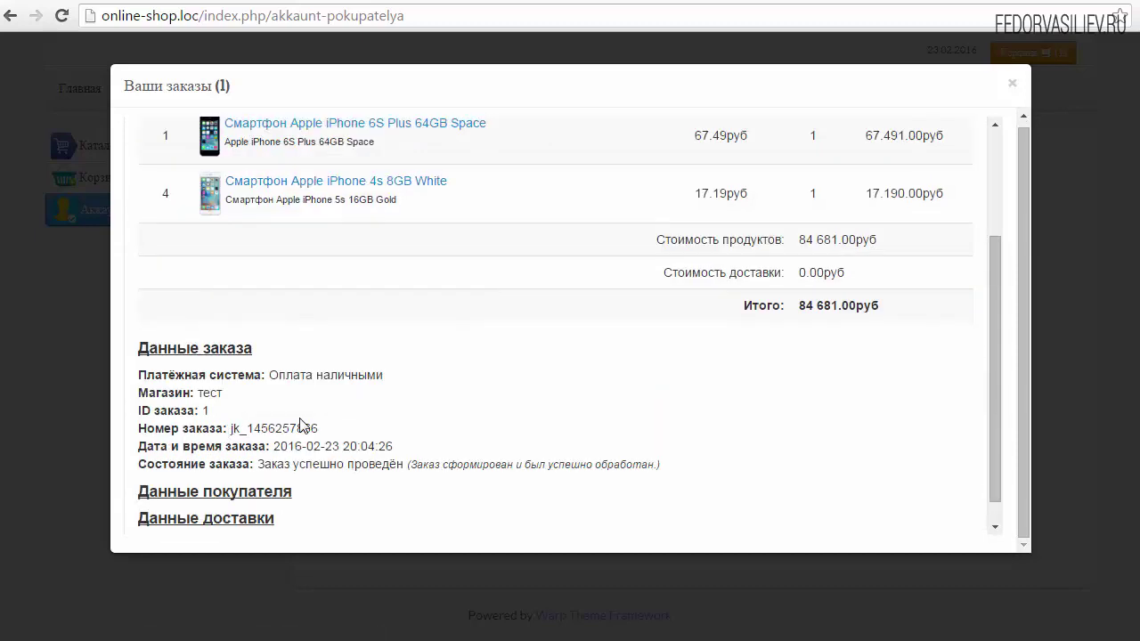
- Examine the product cost, delivery cost and total lines in the order's purchase information
scroll(301, 426, up, 2)
drag(649, 408, 862, 408)
drag(655, 437, 867, 432)
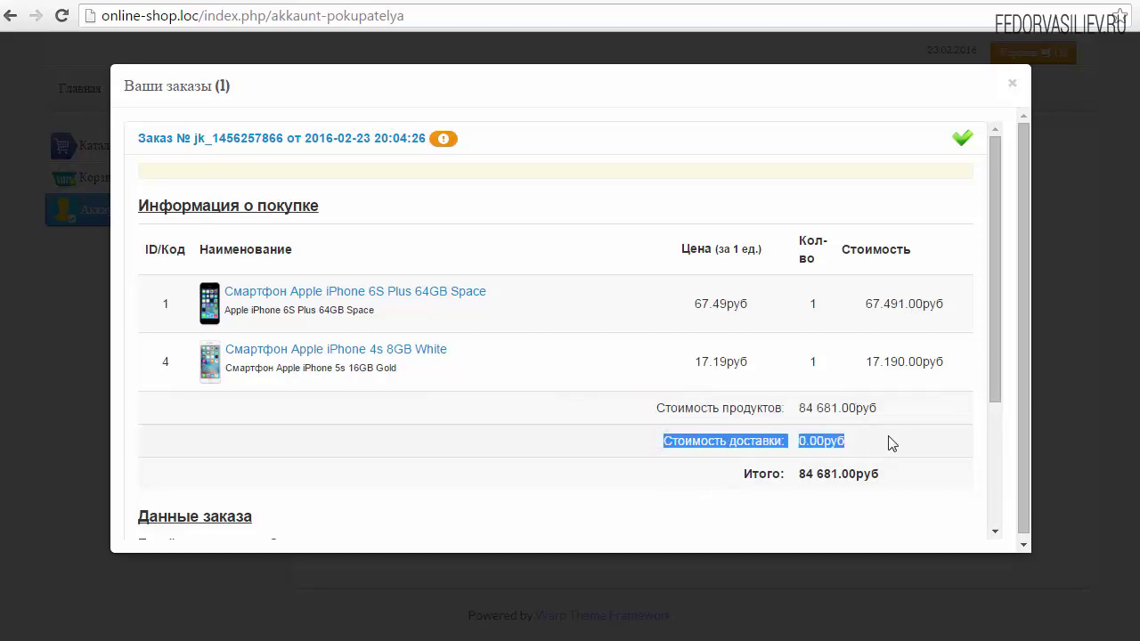
click(885, 435)
scroll(884, 435, down, 1)
drag(812, 346, 857, 341)
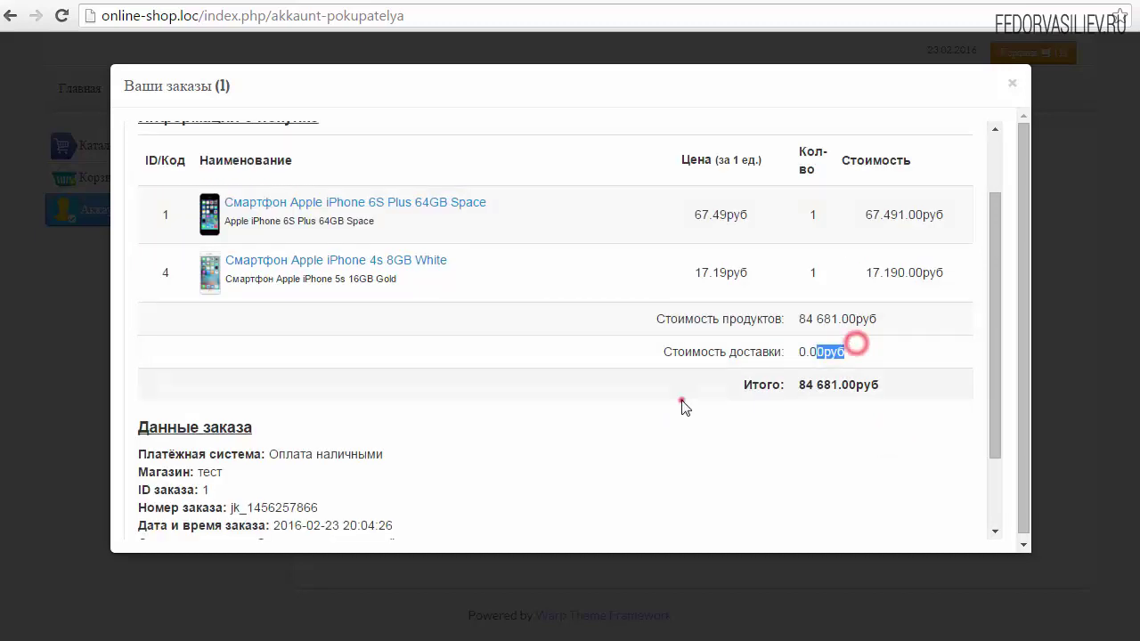
click(683, 400)
triple_click(710, 387)
scroll(499, 337, down, 1)
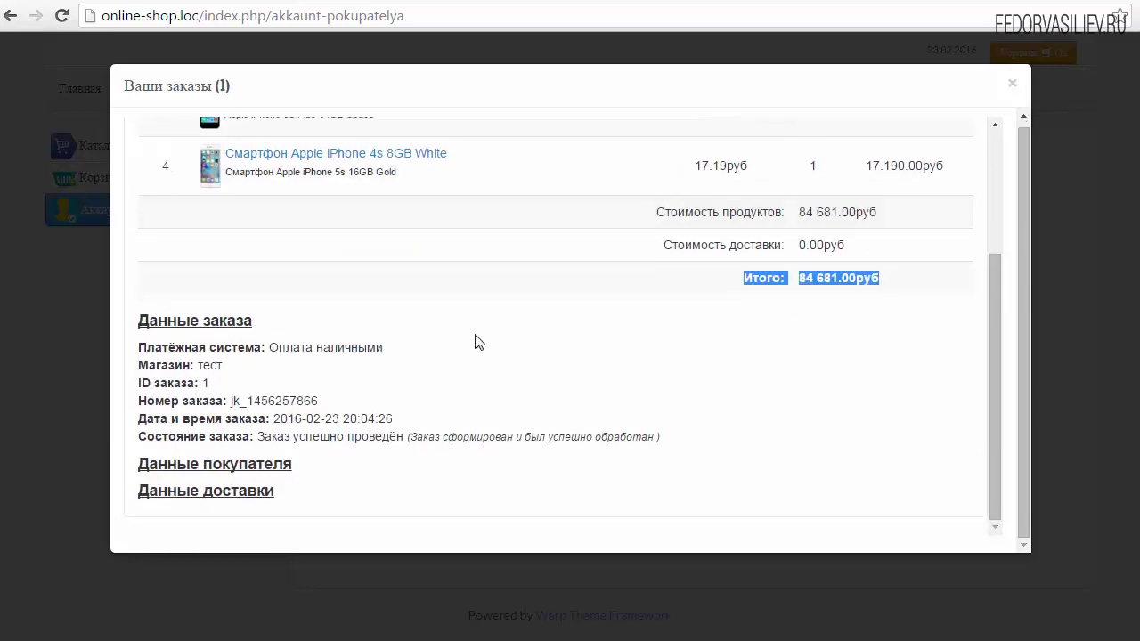
- Expand the order's Данные покупателя and Данные доставки sections and look through them
click(267, 466)
scroll(461, 411, down, 1)
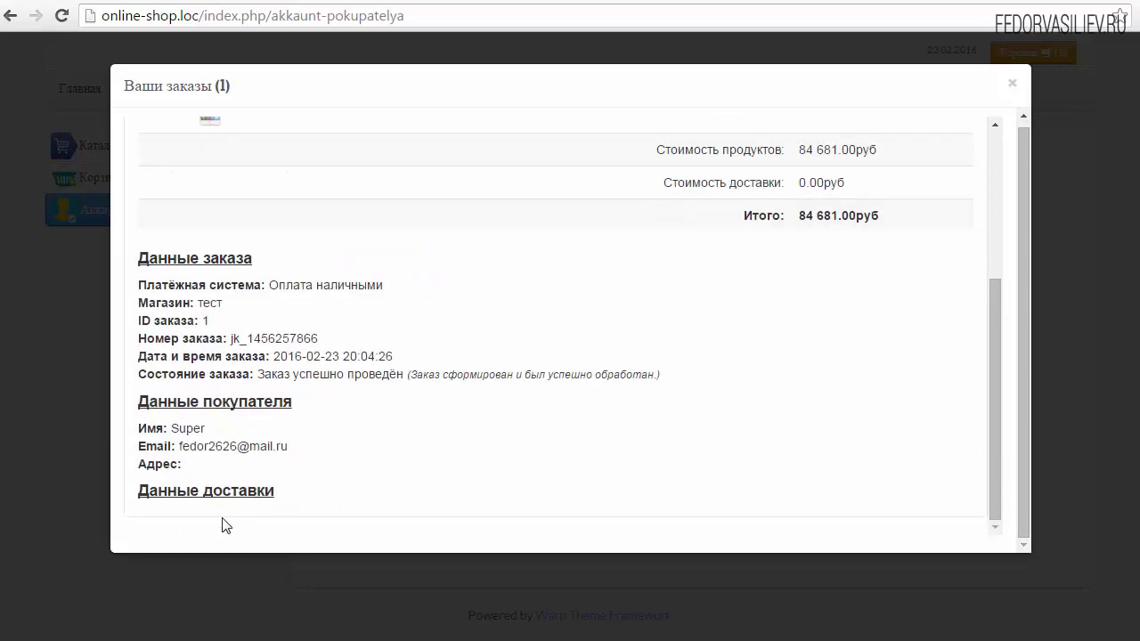
click(174, 495)
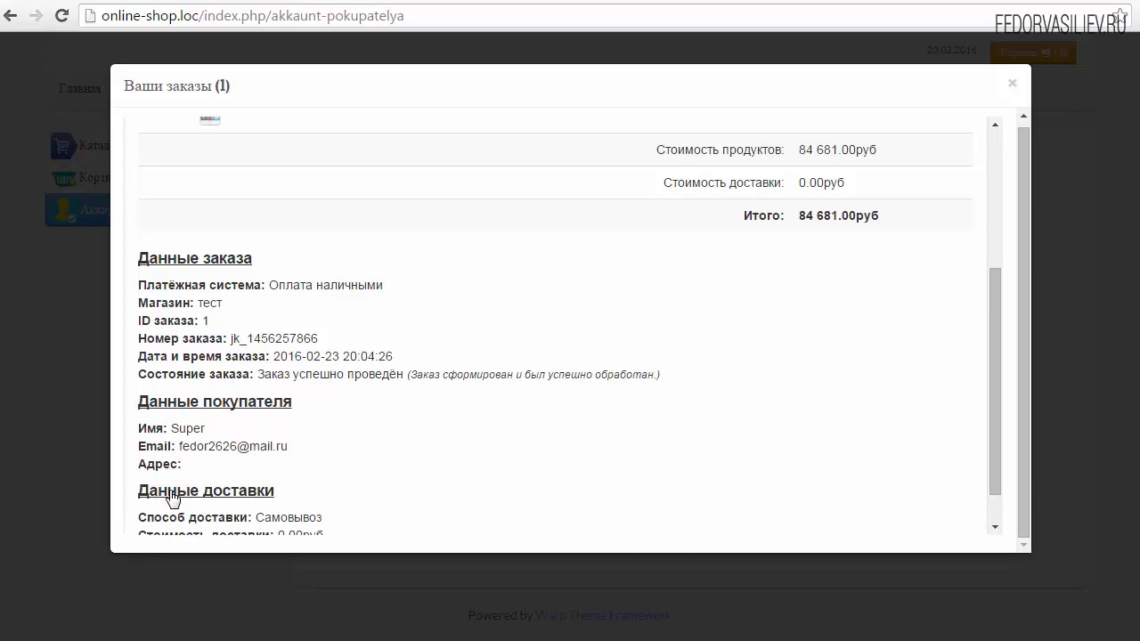
scroll(437, 391, down, 1)
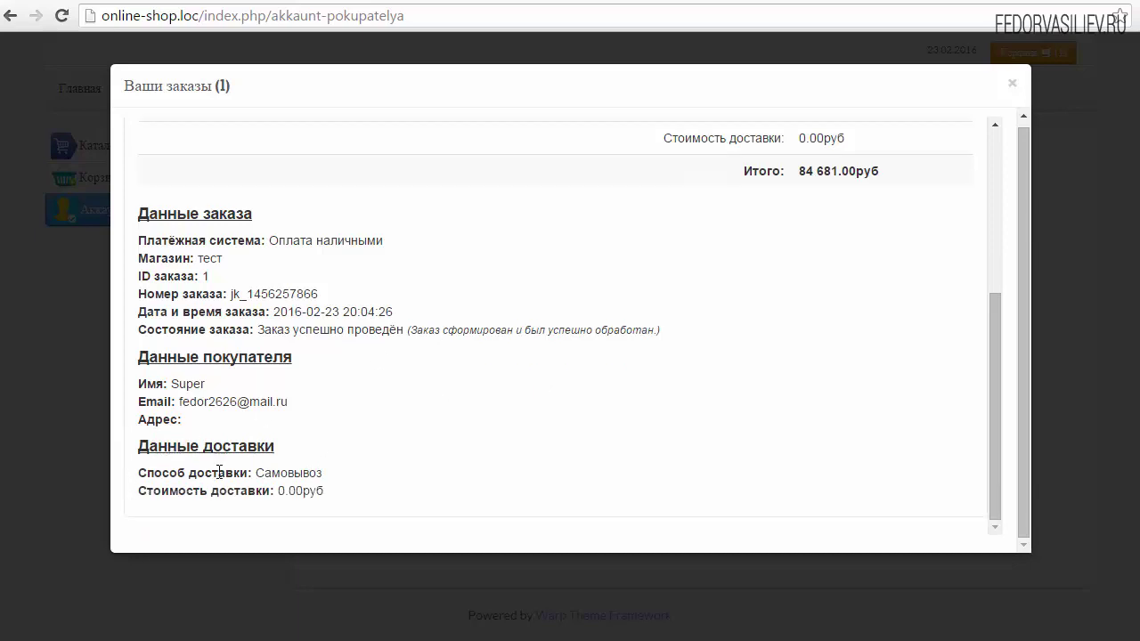
scroll(498, 376, up, 4)
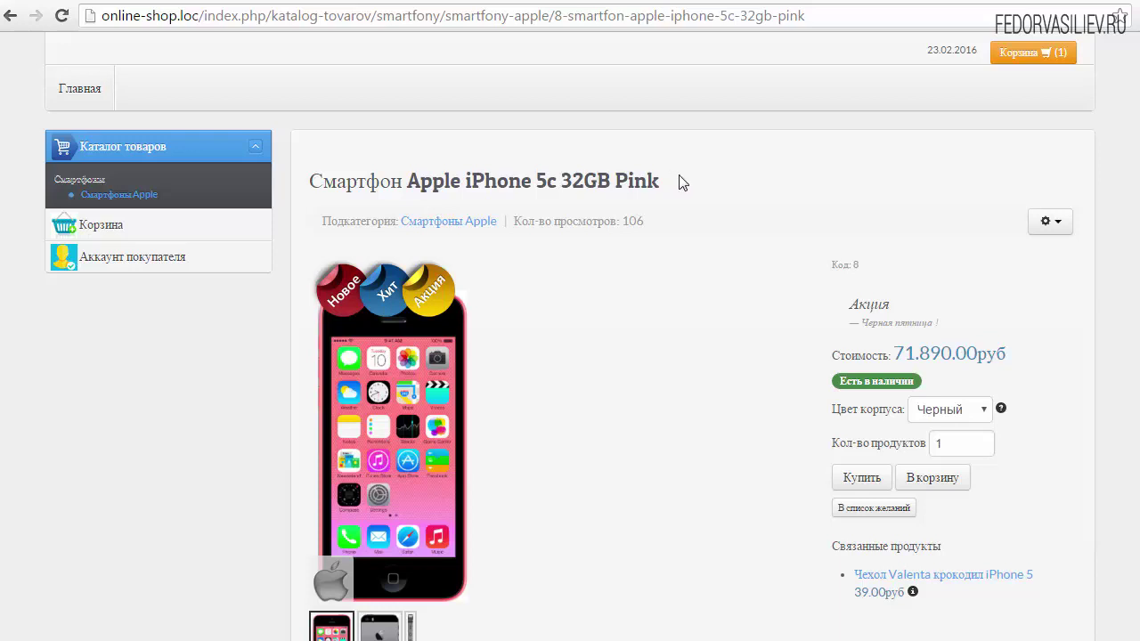
- Buy Apple iPhone 5c 32GB Pink from its product page to reach the order form
drag(680, 182, 532, 184)
click(664, 222)
click(532, 183)
click(864, 478)
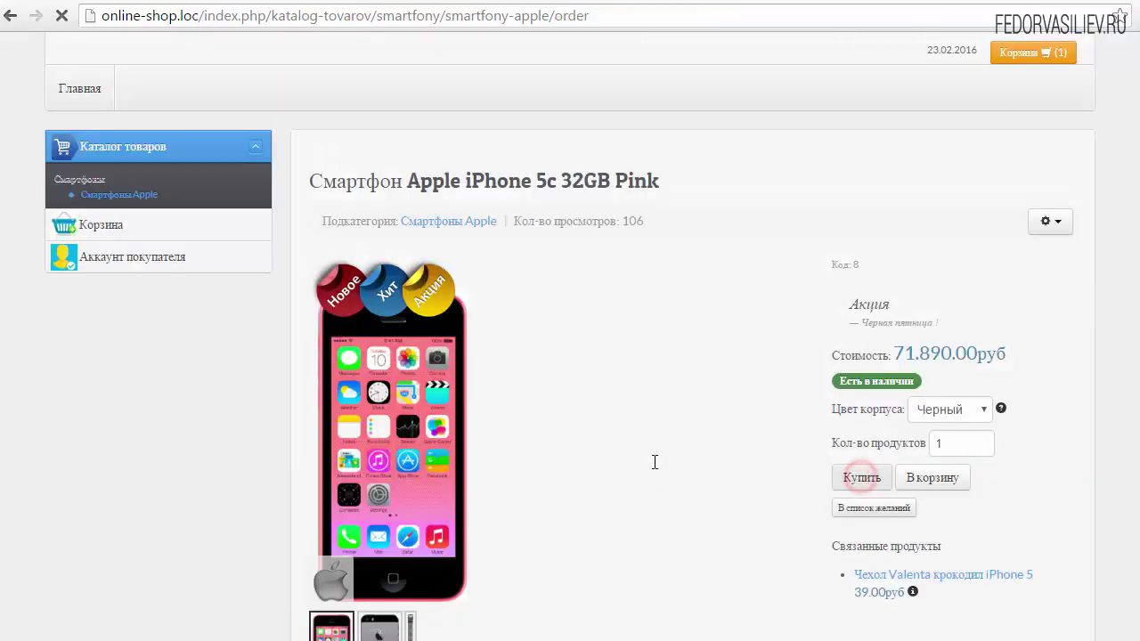
- Accept the Правила магазина on the order form, submit the order for payment and look over the order result page
scroll(654, 461, down, 5)
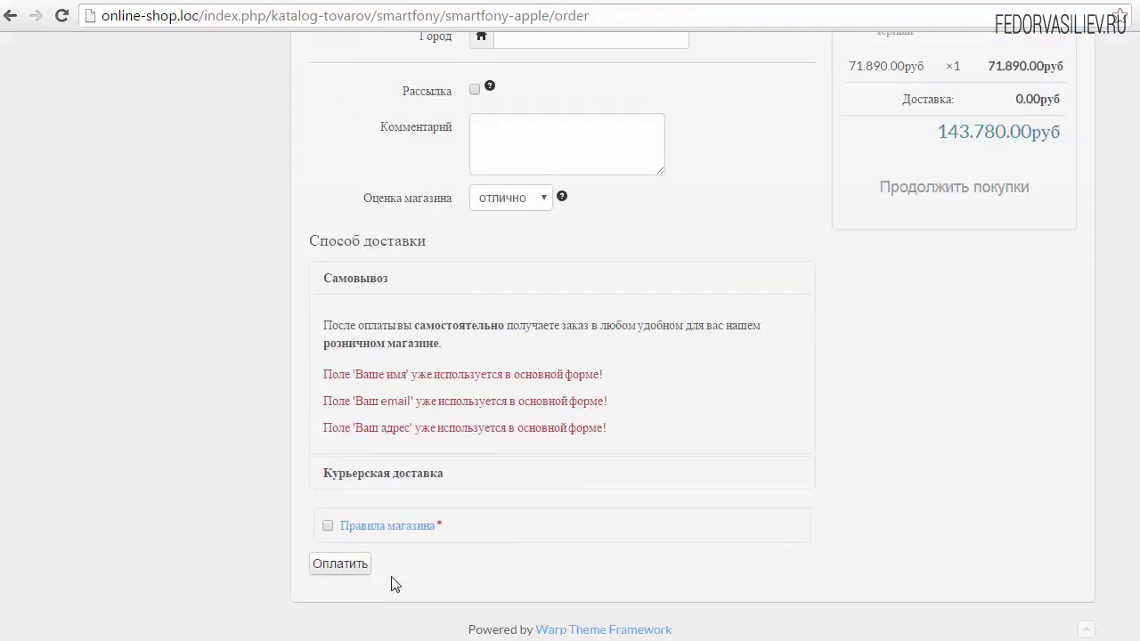
click(328, 527)
click(331, 566)
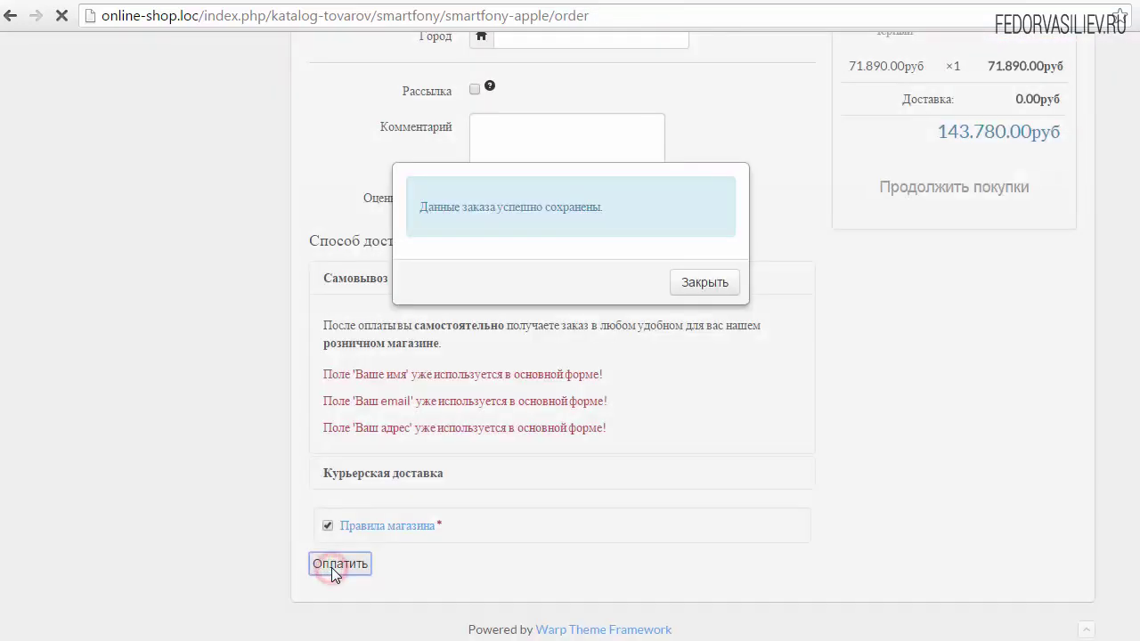
scroll(537, 437, down, 2)
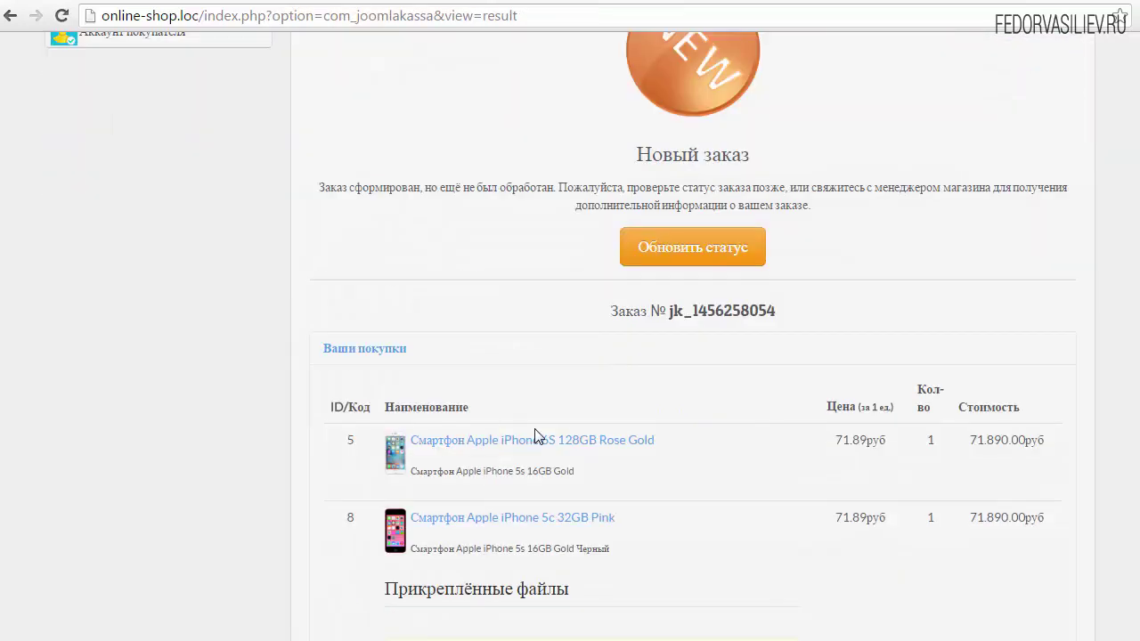
scroll(537, 438, up, 4)
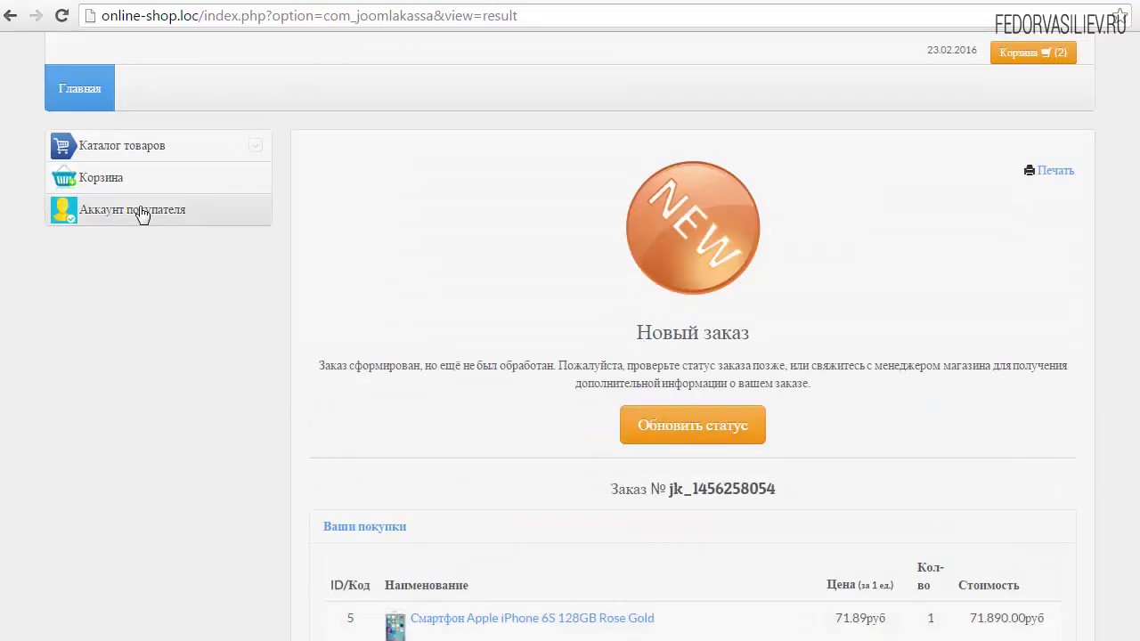
- Return to the Аккаунт покупателя page, check the order statuses under Ваши заказы and expand the newest order
click(138, 208)
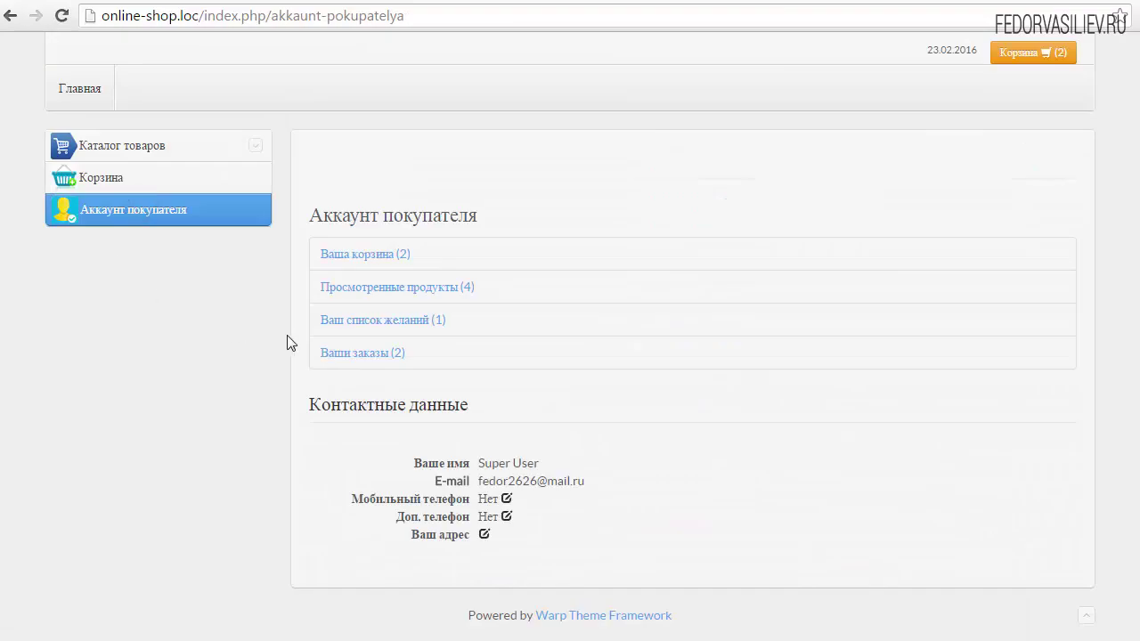
click(328, 352)
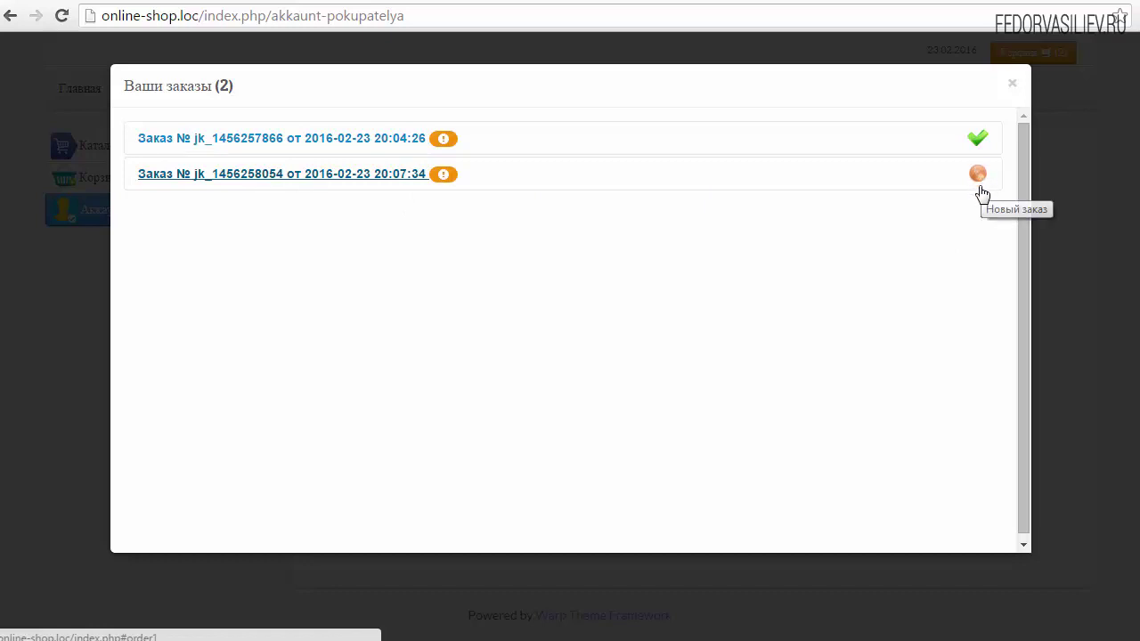
mouse_move(980, 185)
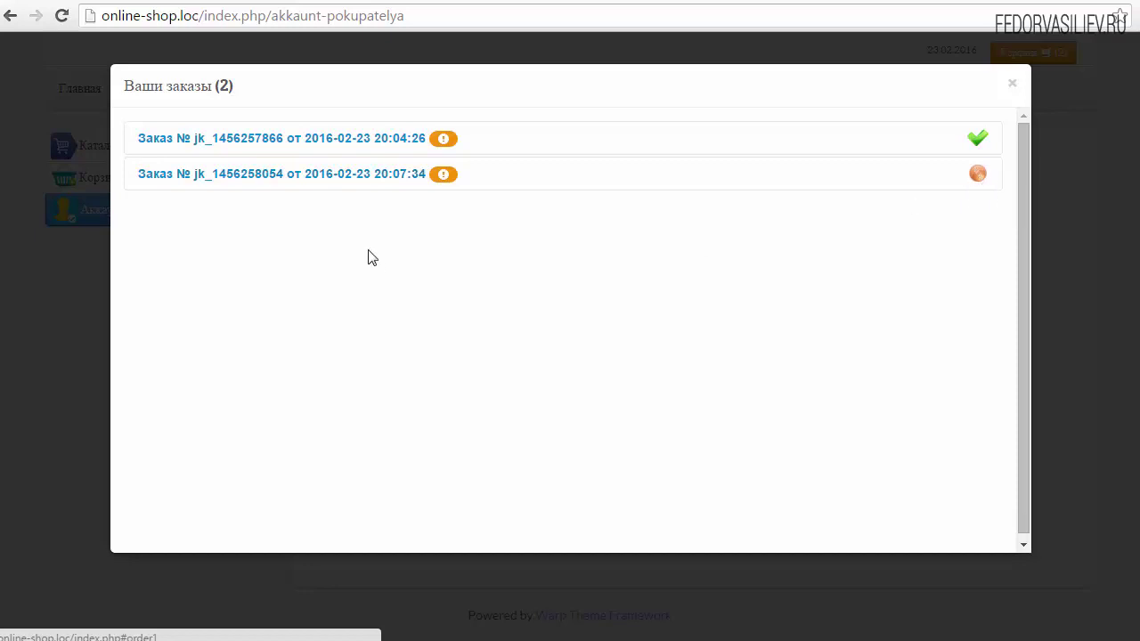
click(380, 178)
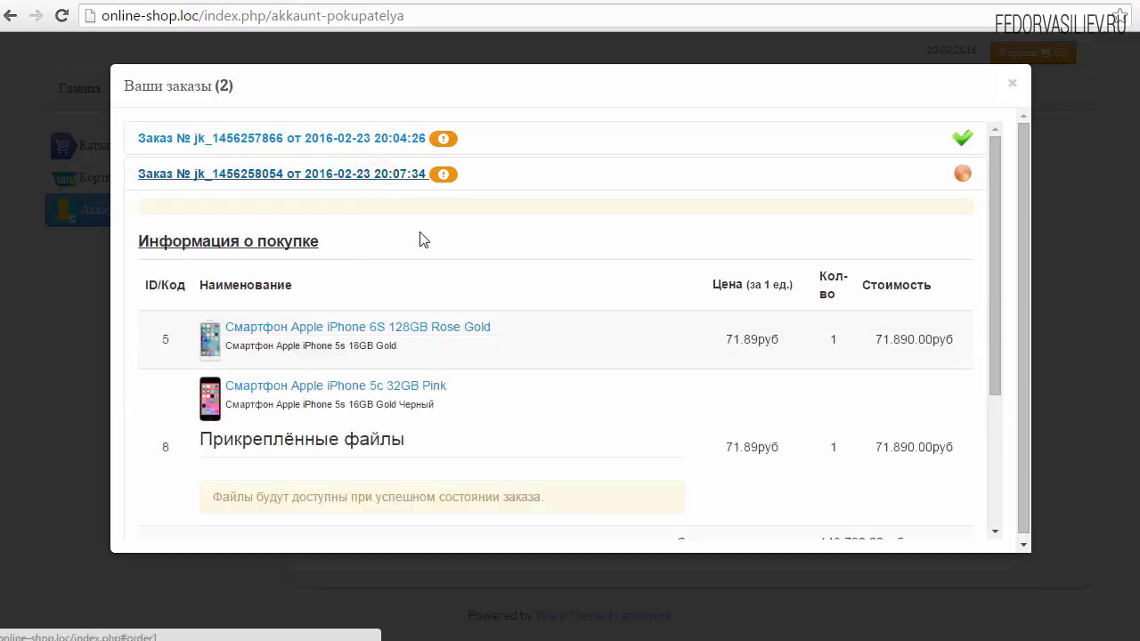
- Examine the newest order's purchased products, attached files section and cost lines
scroll(506, 263, down, 1)
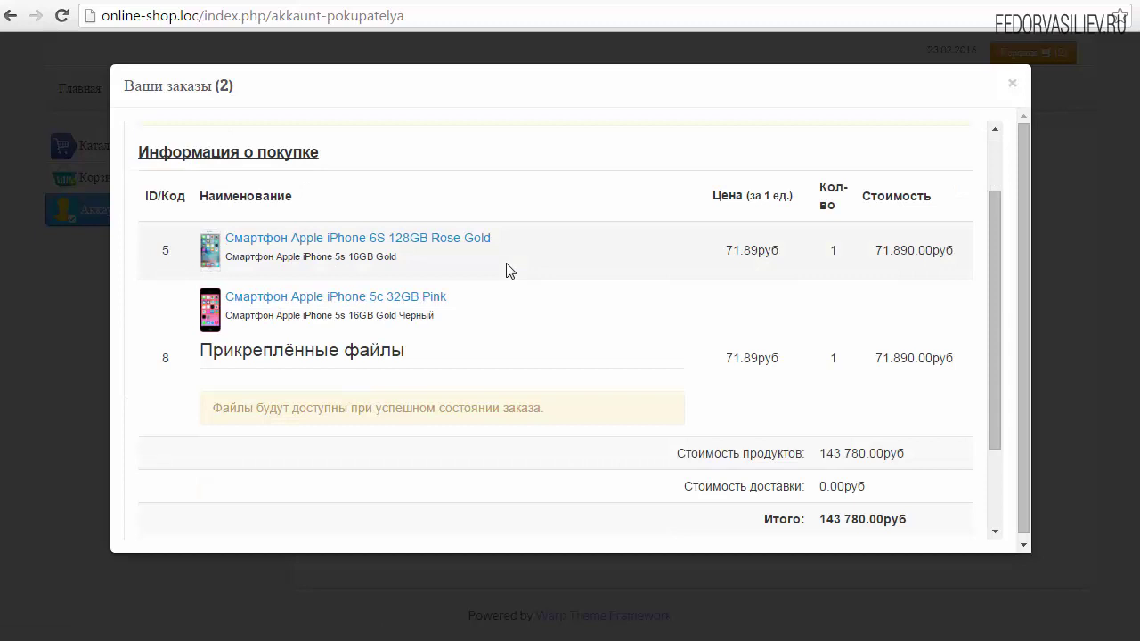
scroll(506, 267, down, 1)
scroll(504, 267, up, 1)
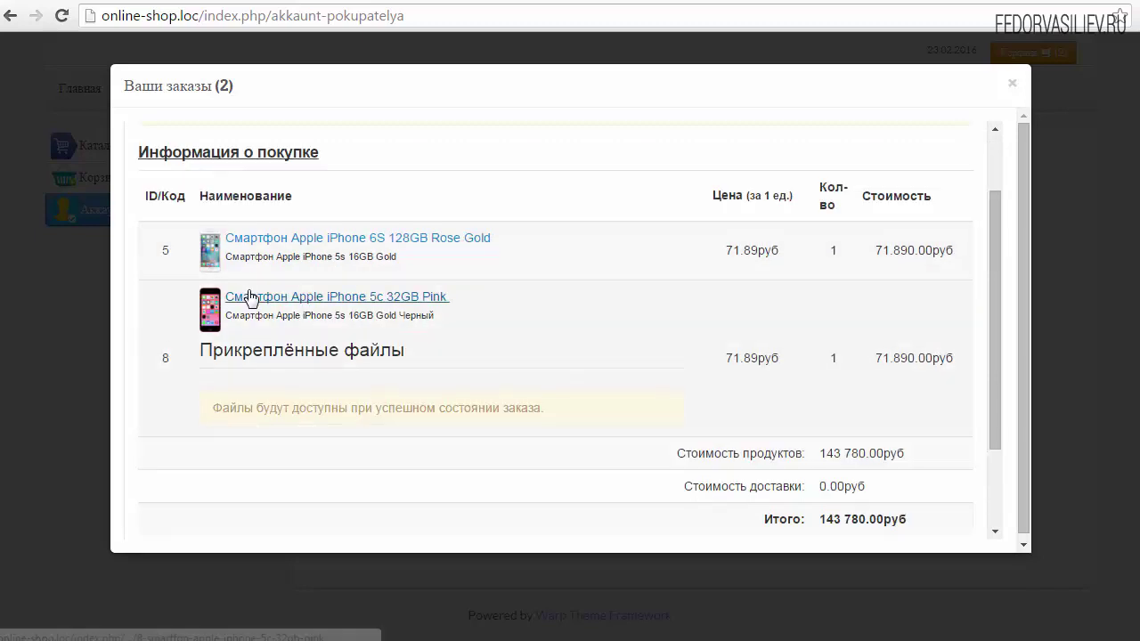
drag(490, 291, 225, 296)
click(520, 300)
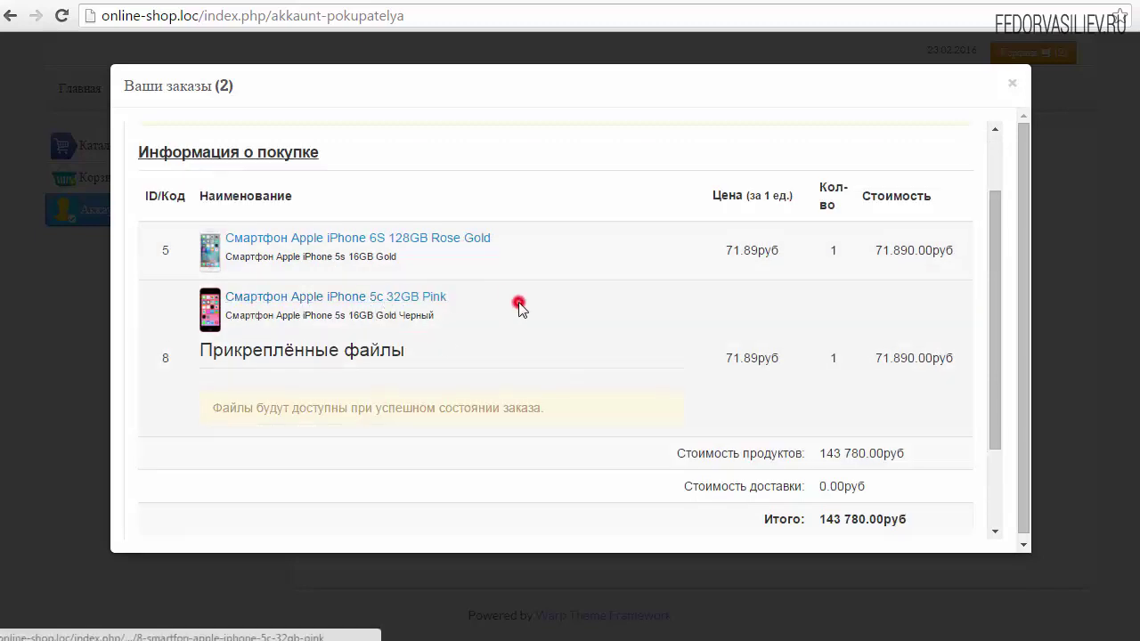
- Read the attached files notice under Apple iPhone 5c 32GB Pink in the two-product order
drag(294, 350, 415, 345)
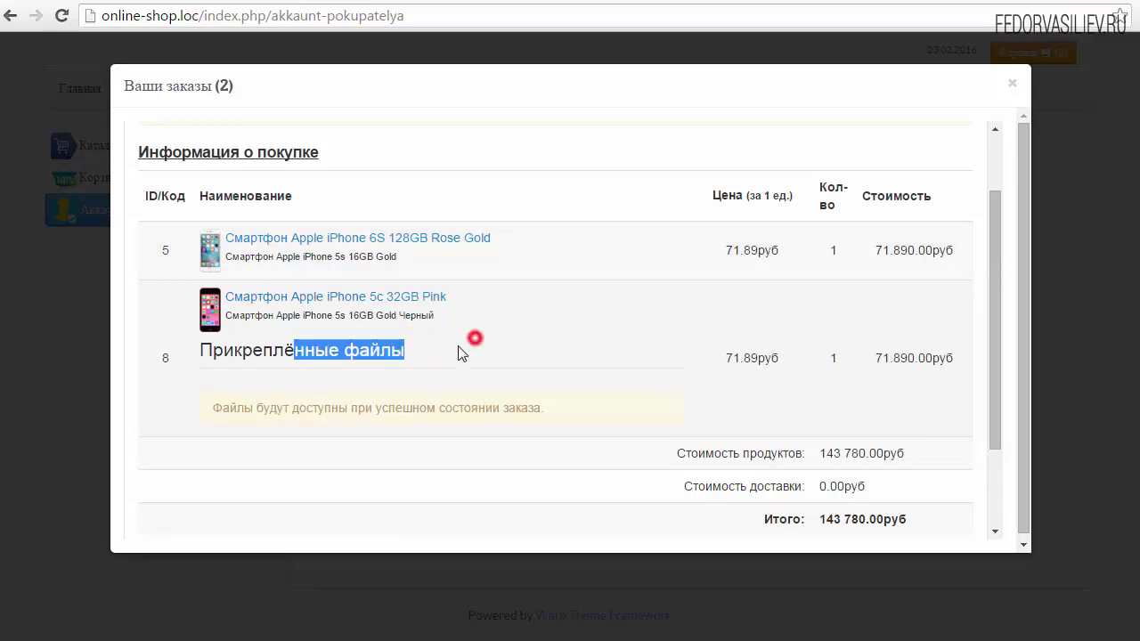
scroll(443, 333, down, 1)
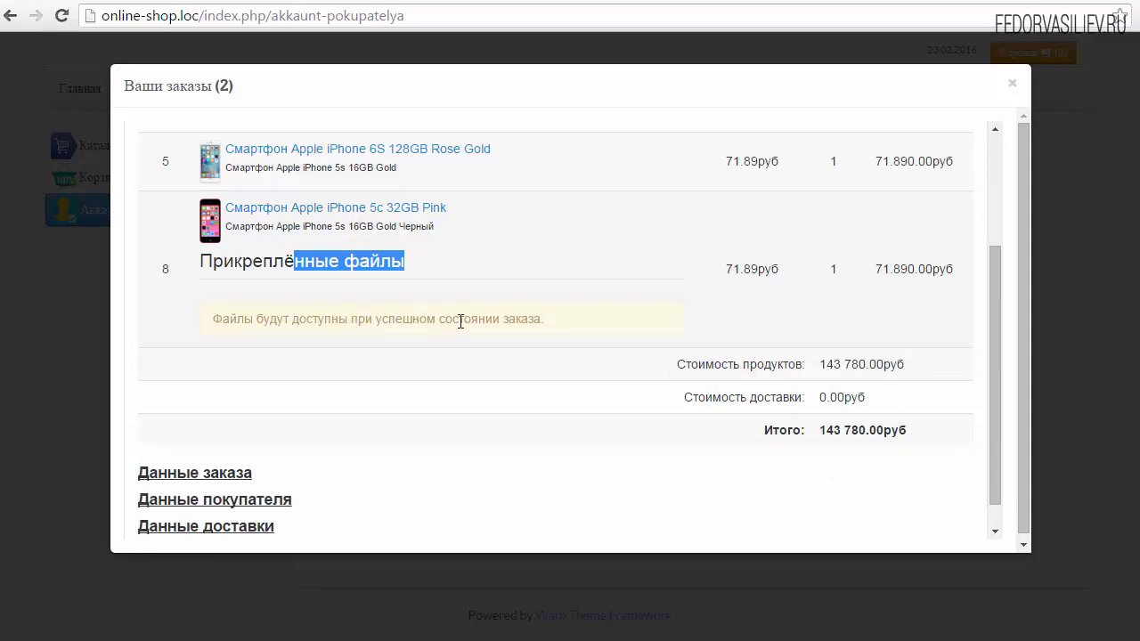
drag(562, 321, 479, 321)
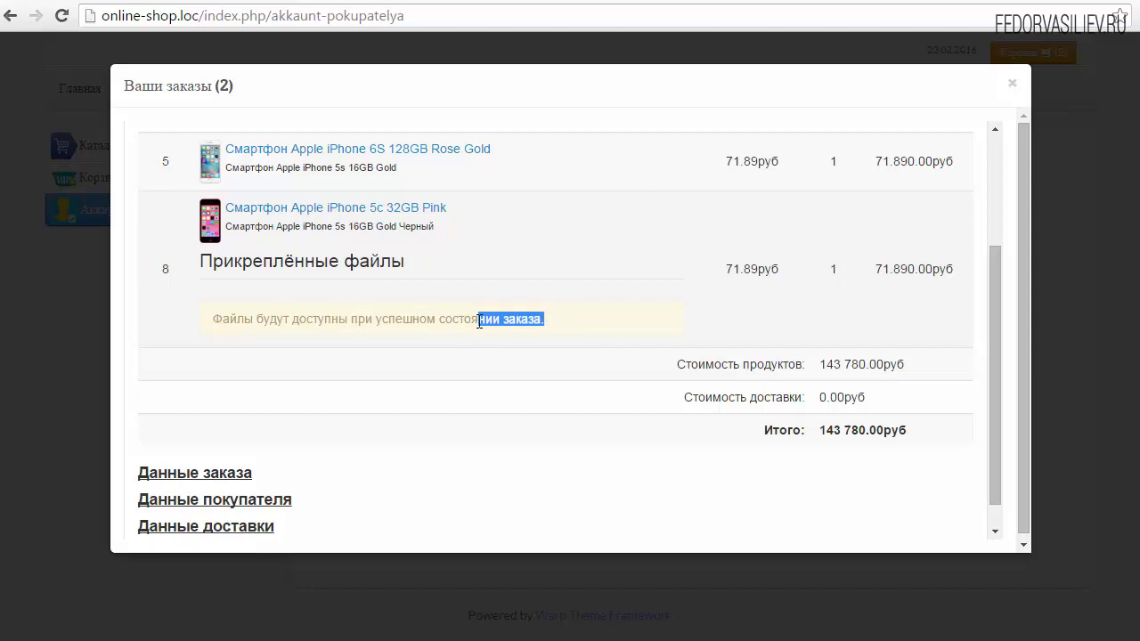
click(504, 318)
drag(538, 319, 218, 331)
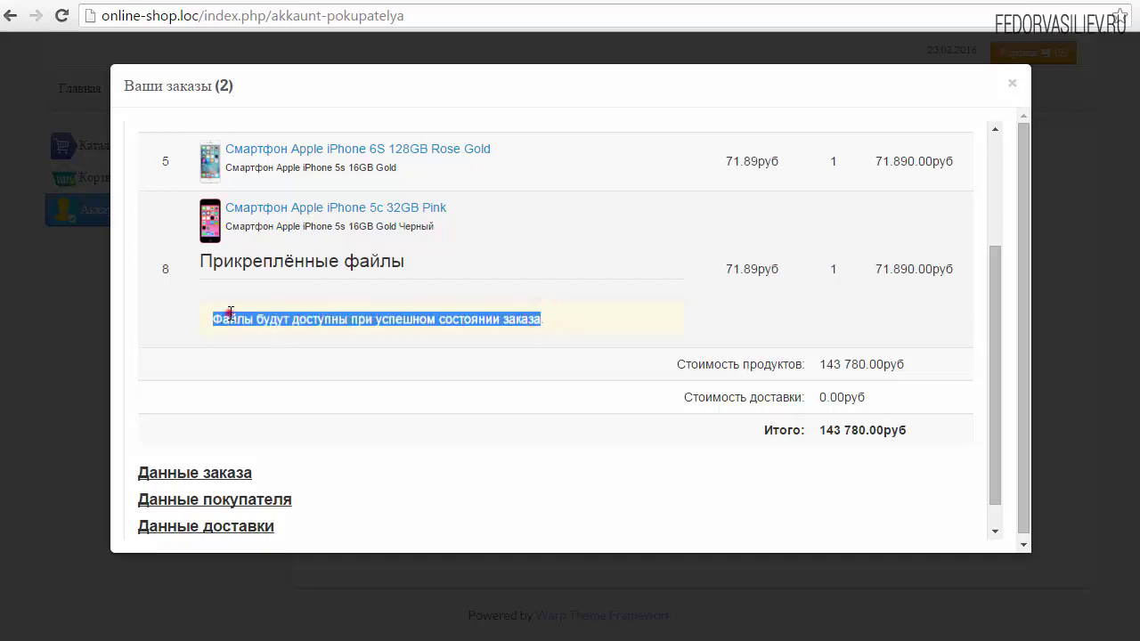
click(230, 314)
scroll(553, 323, down, 1)
scroll(552, 323, up, 2)
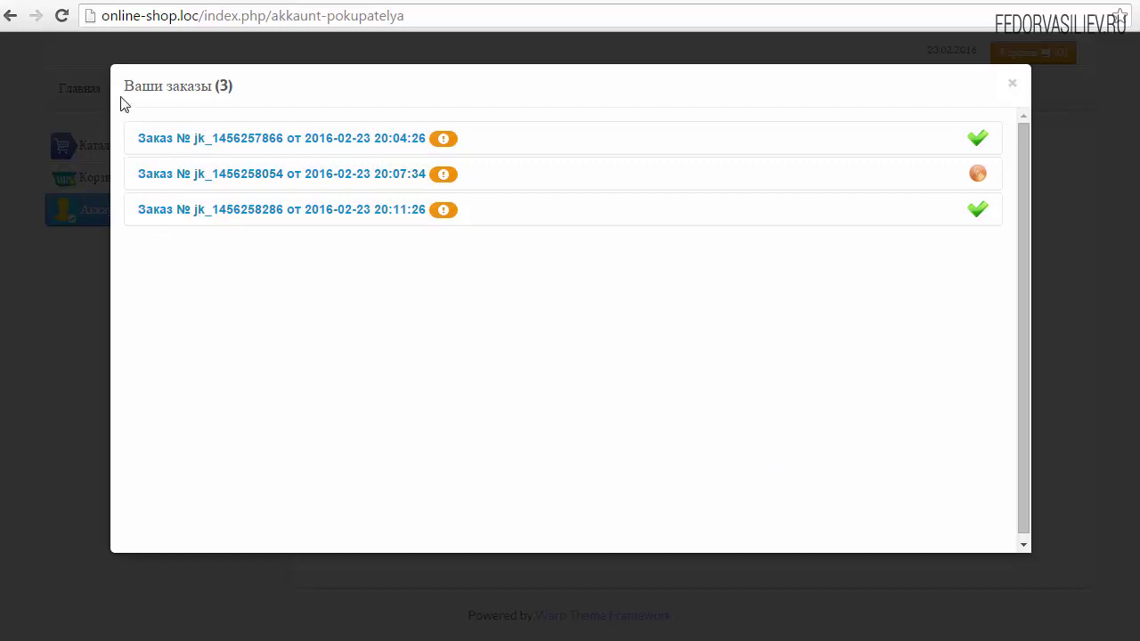
- Expand the newest of the three orders and the unpaid one above it to compare their Прикреплённые файлы sections
click(381, 219)
scroll(369, 252, down, 1)
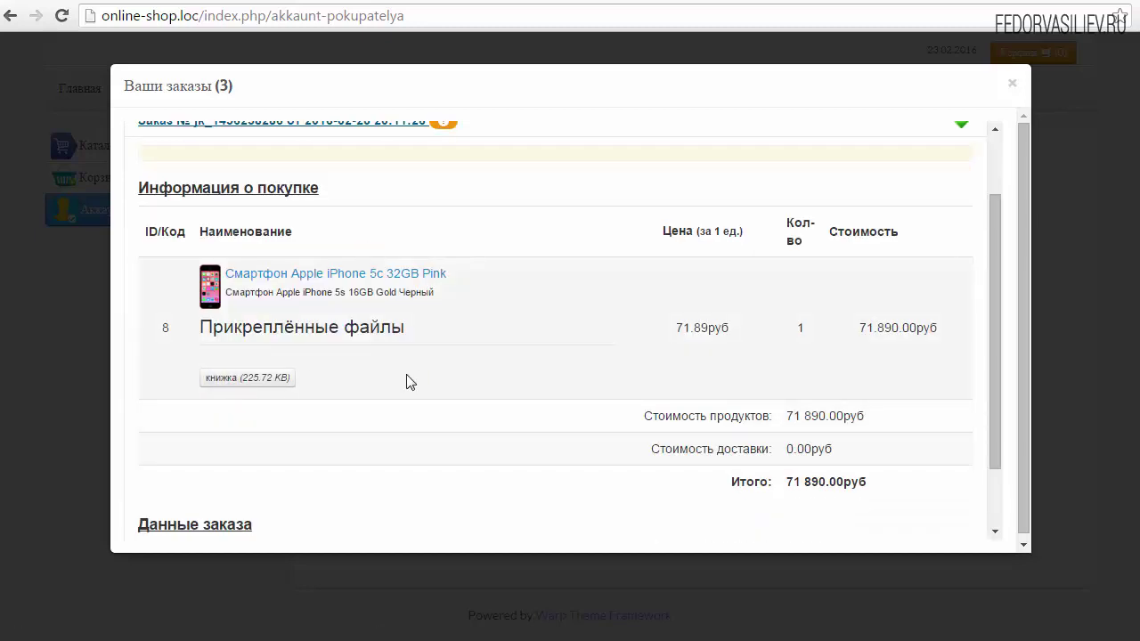
scroll(368, 370, up, 1)
click(349, 175)
scroll(242, 382, down, 1)
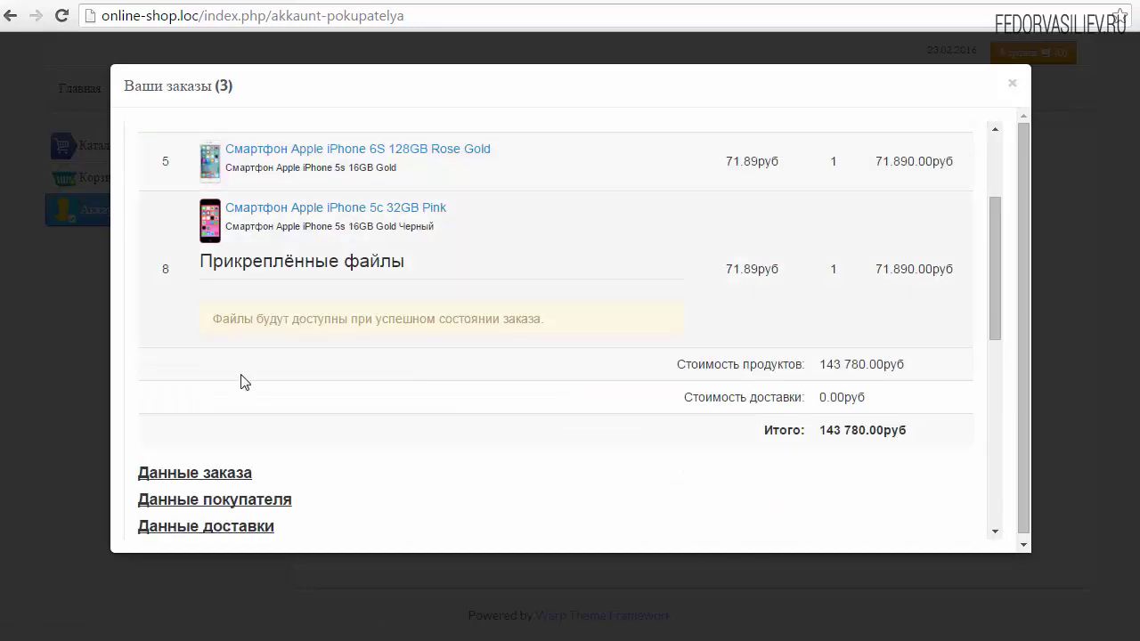
drag(348, 323, 511, 319)
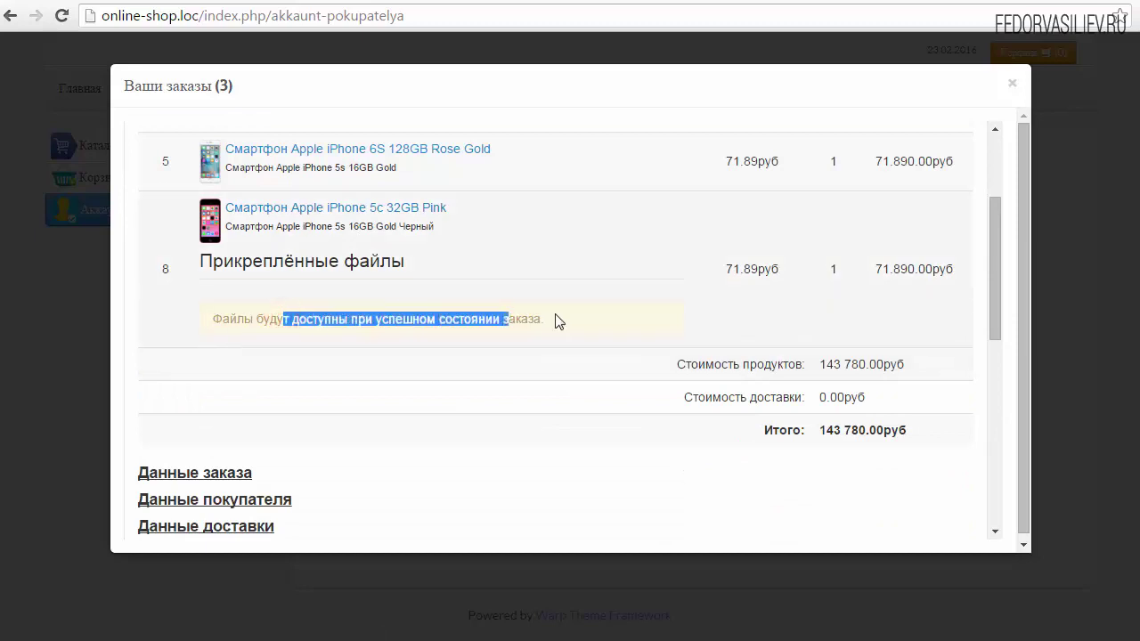
- Download the книжка file attached to the newest order, check it in the Загрузки folder and return to the order
scroll(557, 321, down, 3)
click(556, 321)
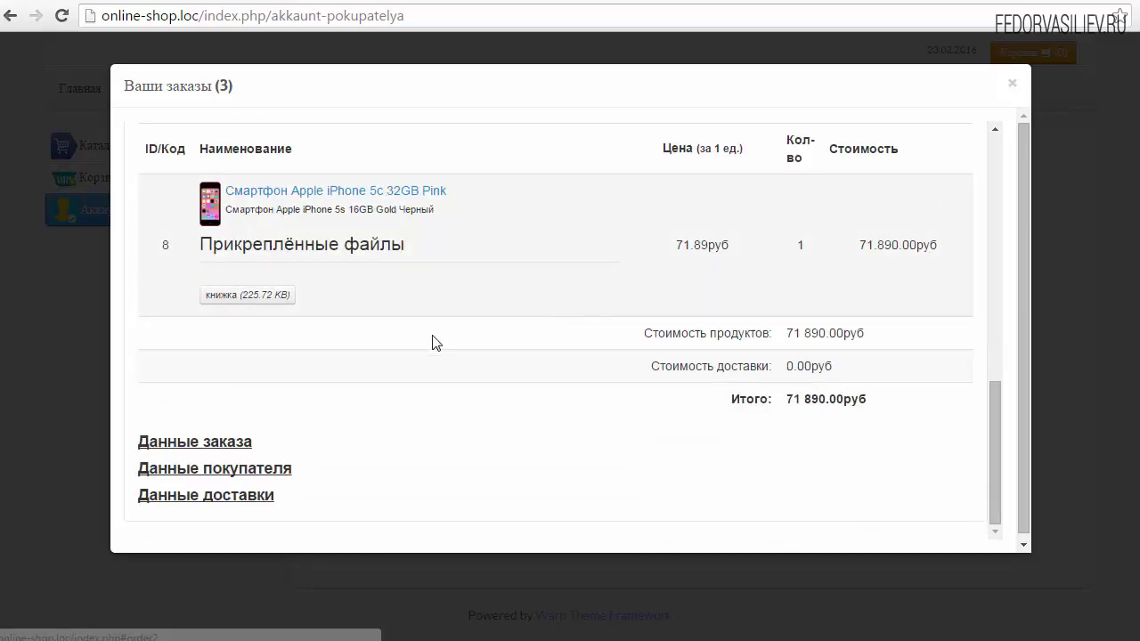
click(261, 296)
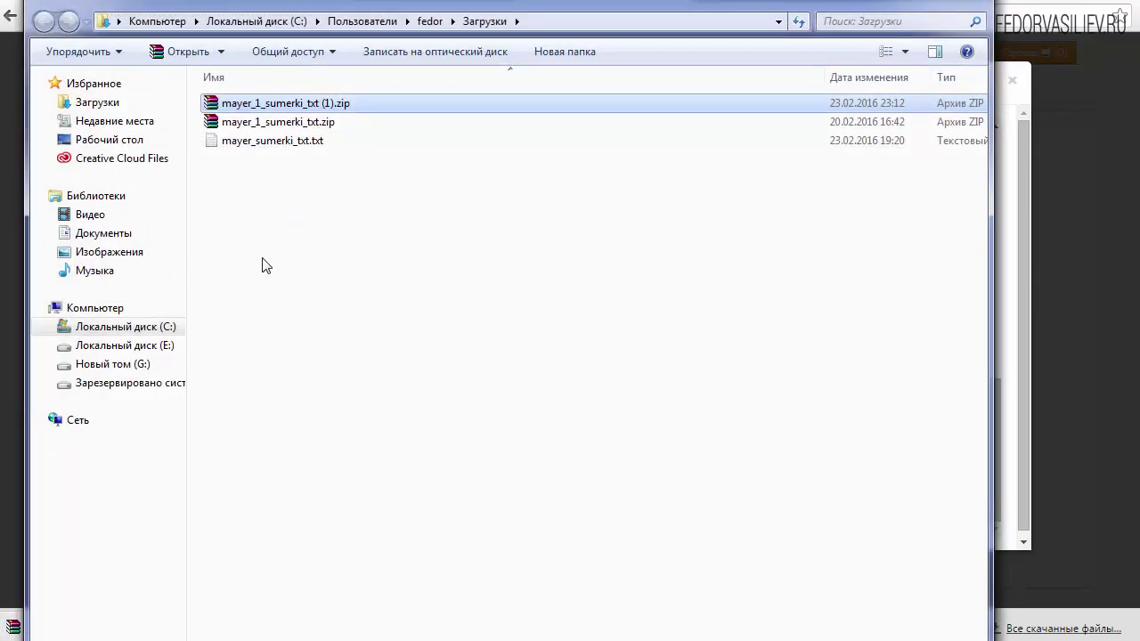
key(alt+Tab)
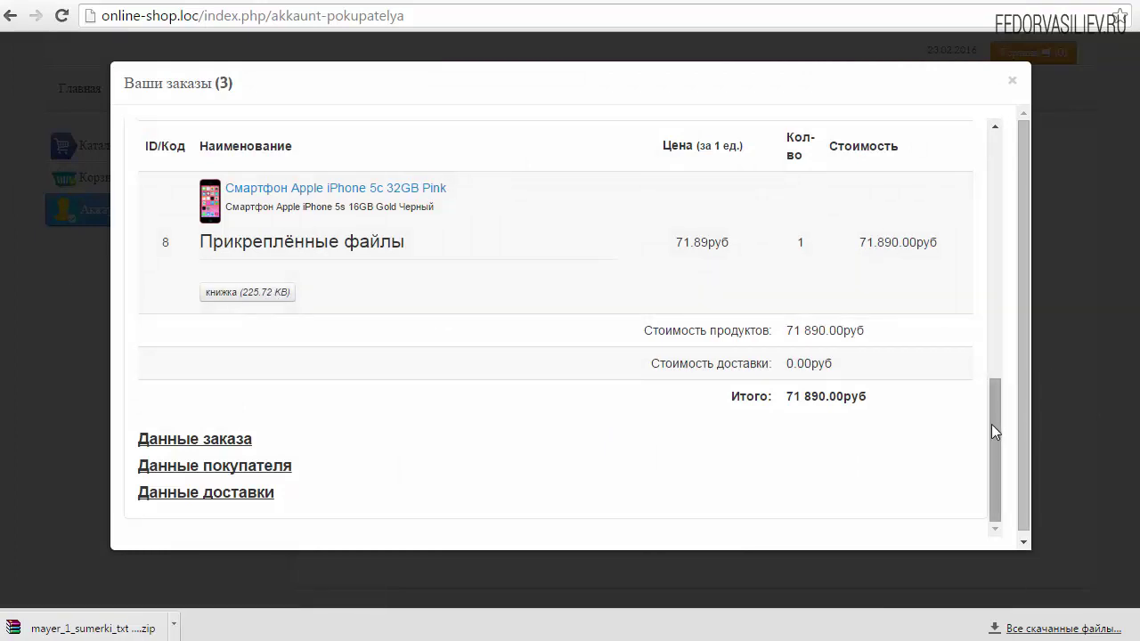
drag(991, 423, 992, 387)
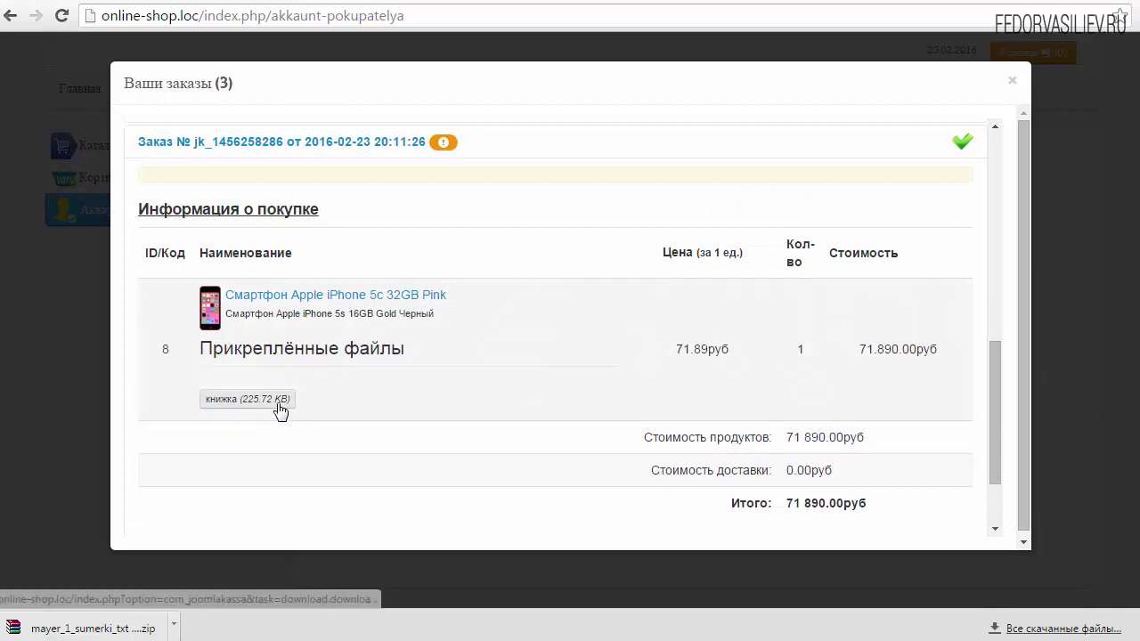
- Reload the Аккаунт покупателя page, reopen the newest order under Ваши заказы and try its книжка attachment again
click(1010, 84)
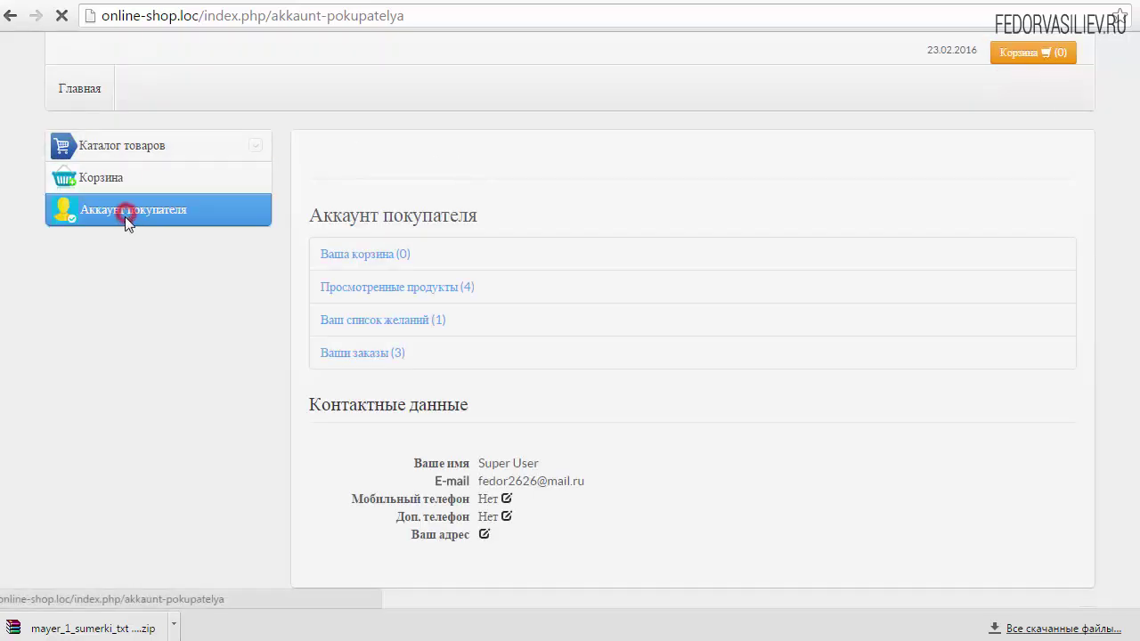
click(347, 353)
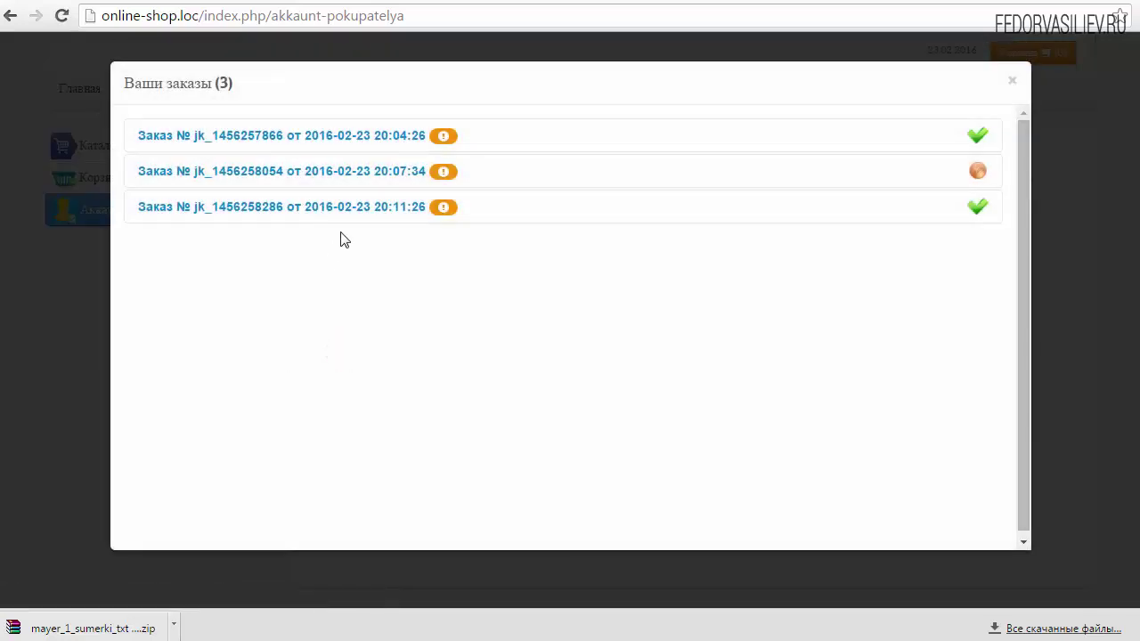
click(351, 206)
scroll(293, 362, down, 3)
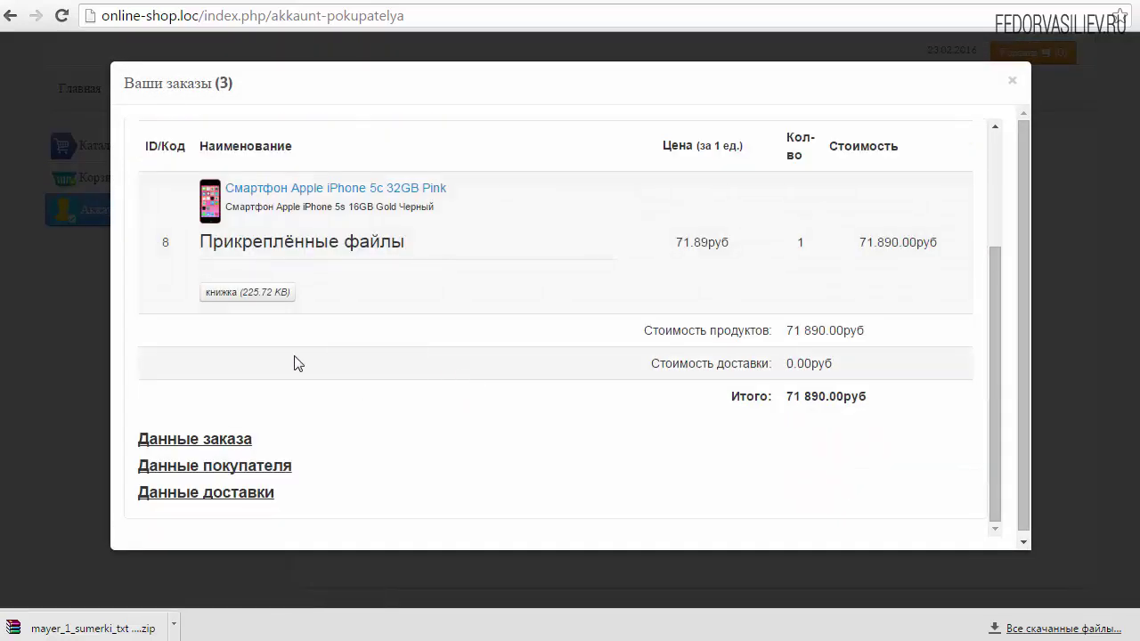
click(248, 294)
scroll(306, 382, up, 3)
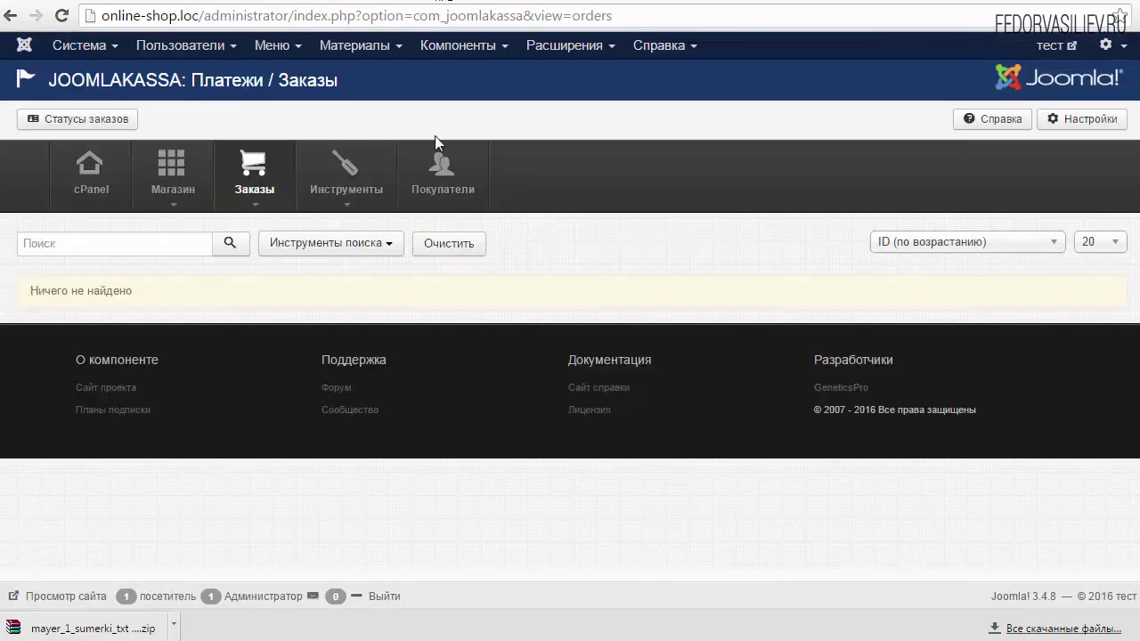
- Open the Аккаунт settings of the JOOMLAKASSA configuration in the Joomla administrator and review the Контактные данные options
click(464, 45)
mouse_move(483, 146)
click(682, 351)
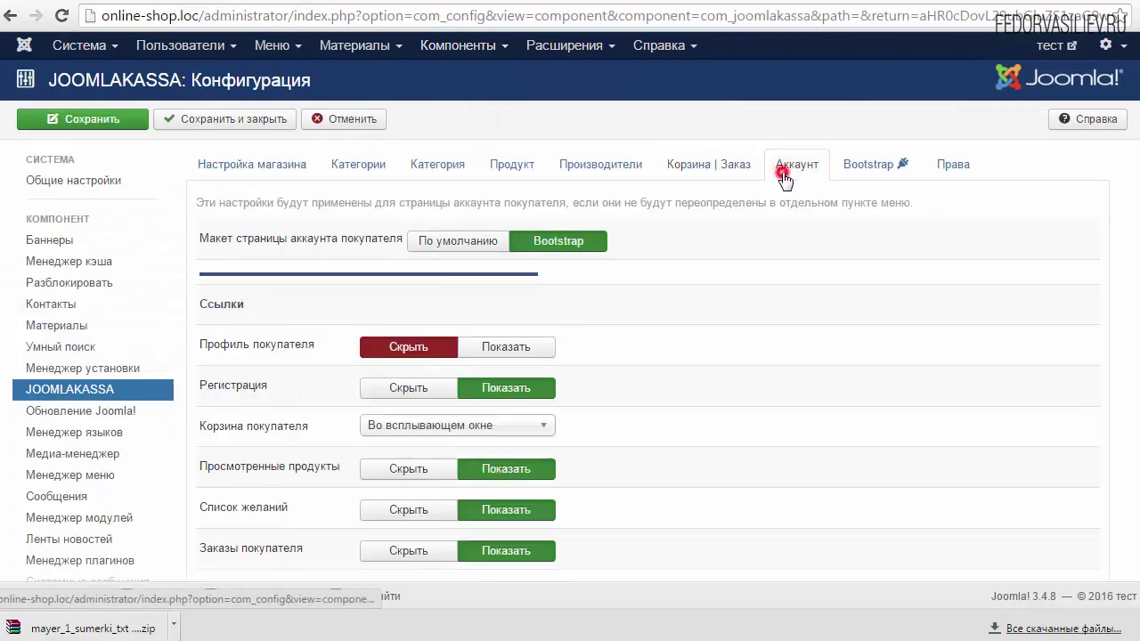
scroll(770, 306, down, 8)
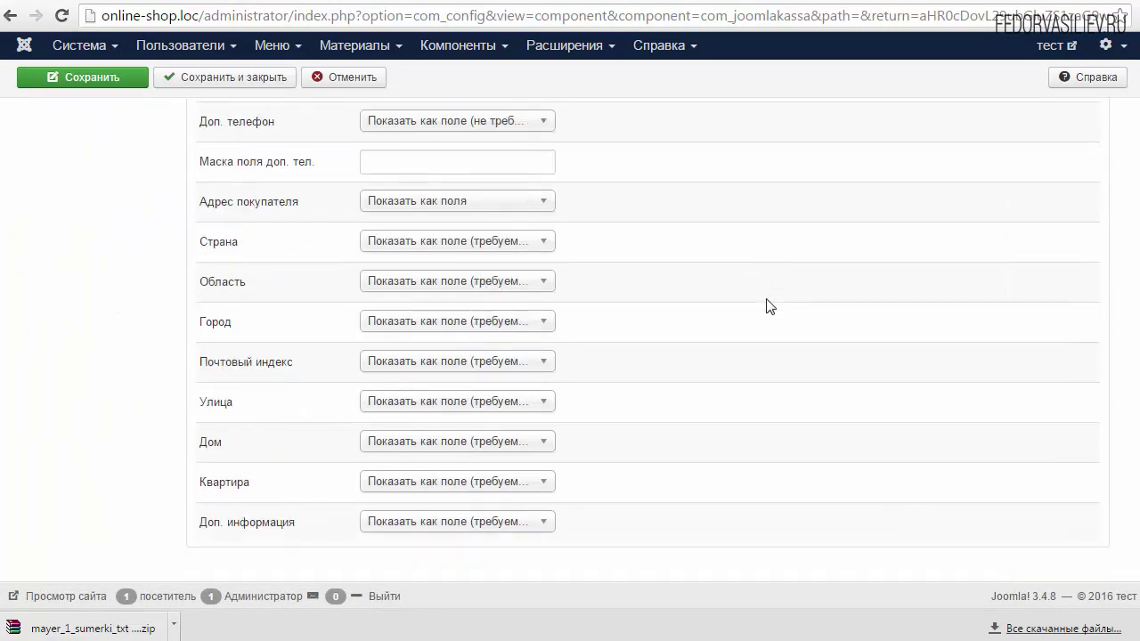
scroll(772, 305, up, 3)
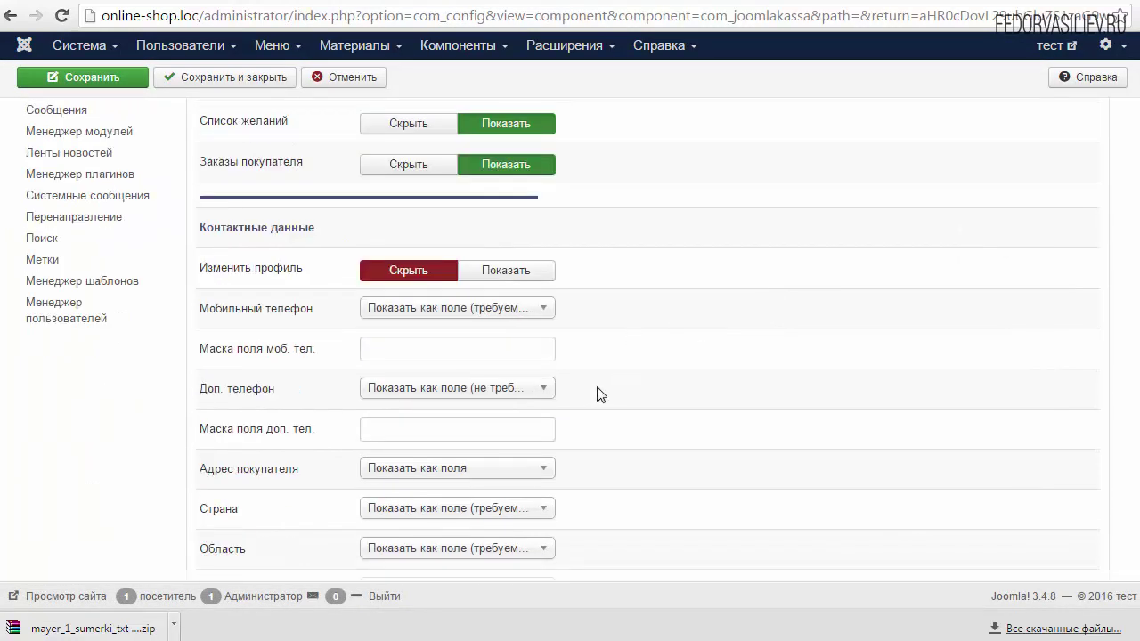
scroll(684, 357, up, 1)
scroll(685, 353, down, 2)
- Read the format hints for Маска поля моб. тел. and Маска поля доп. тел., and review the remaining address and link options
mouse_move(210, 269)
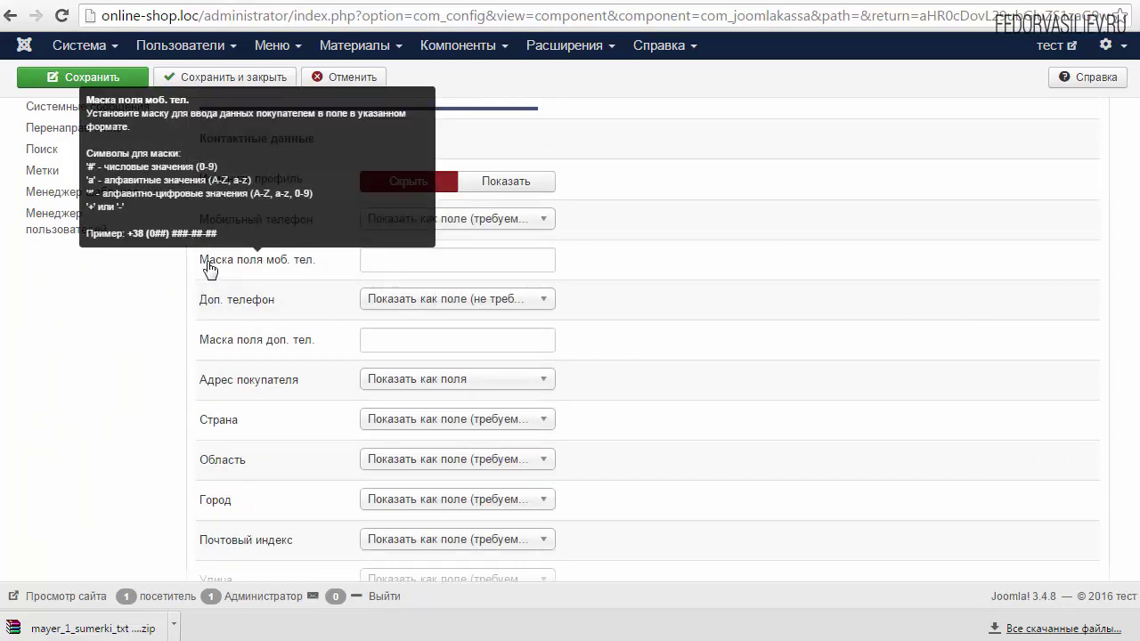
click(424, 254)
mouse_move(280, 349)
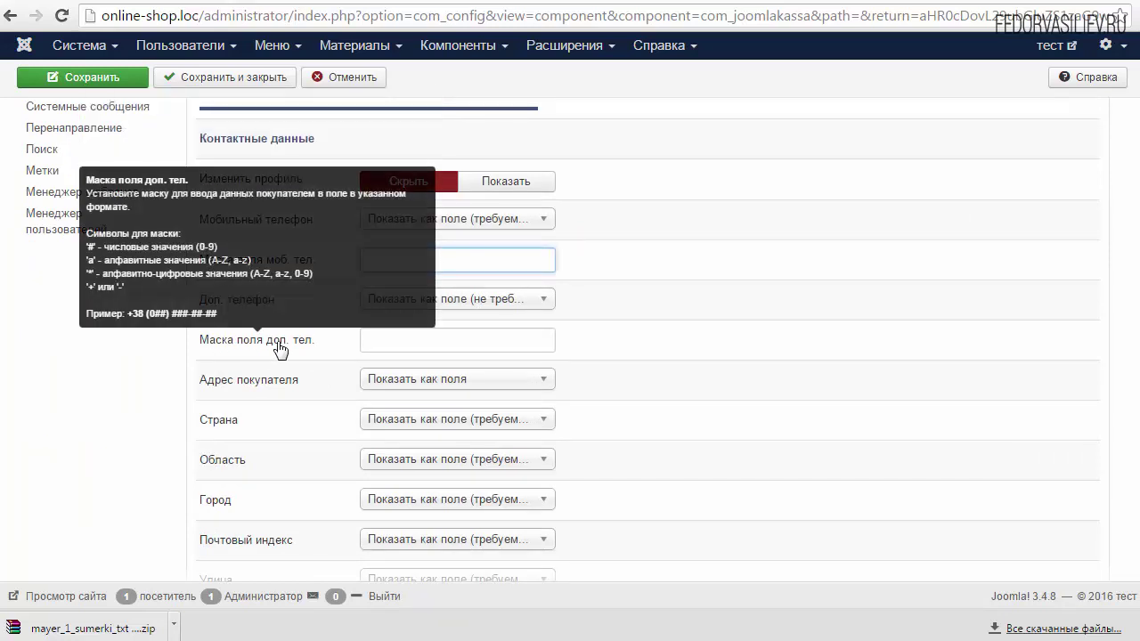
click(386, 337)
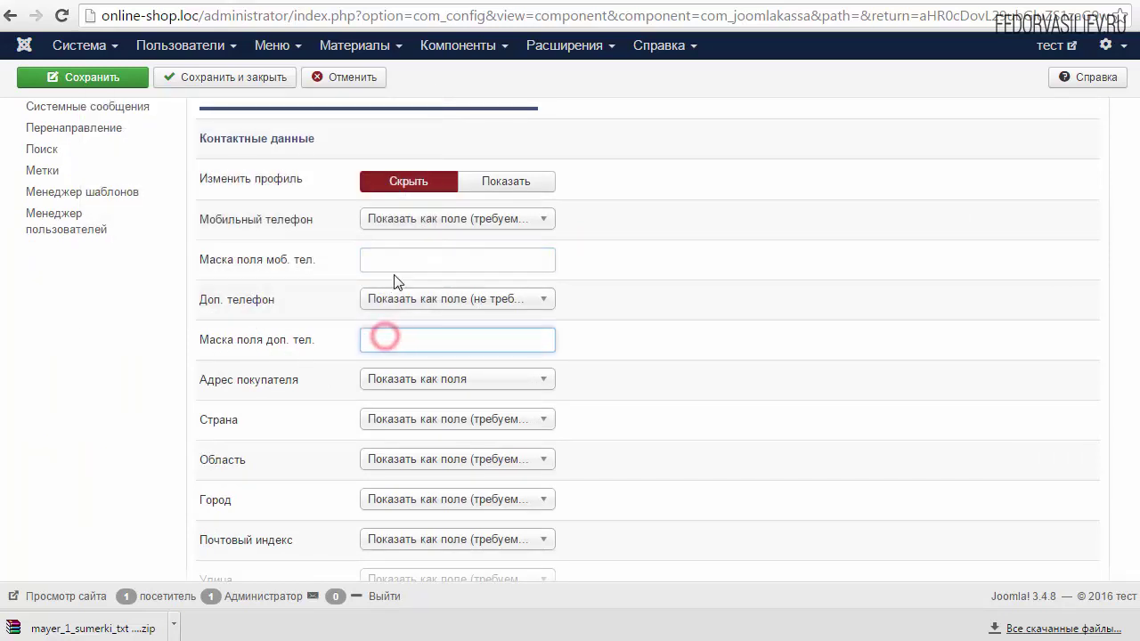
click(397, 260)
scroll(693, 293, down, 2)
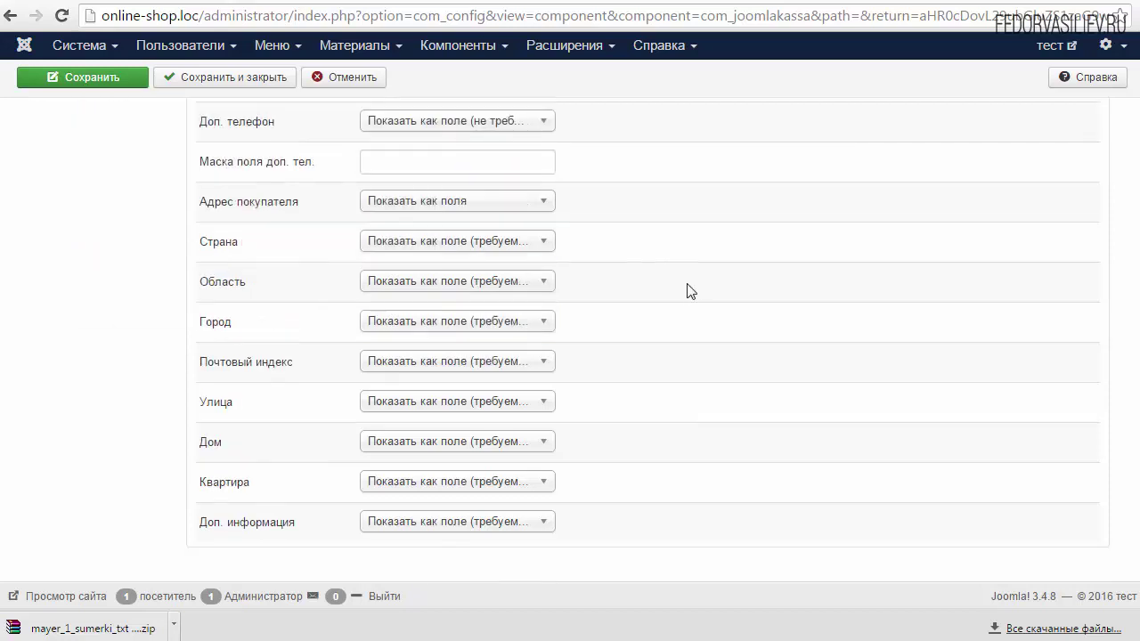
scroll(690, 290, up, 6)
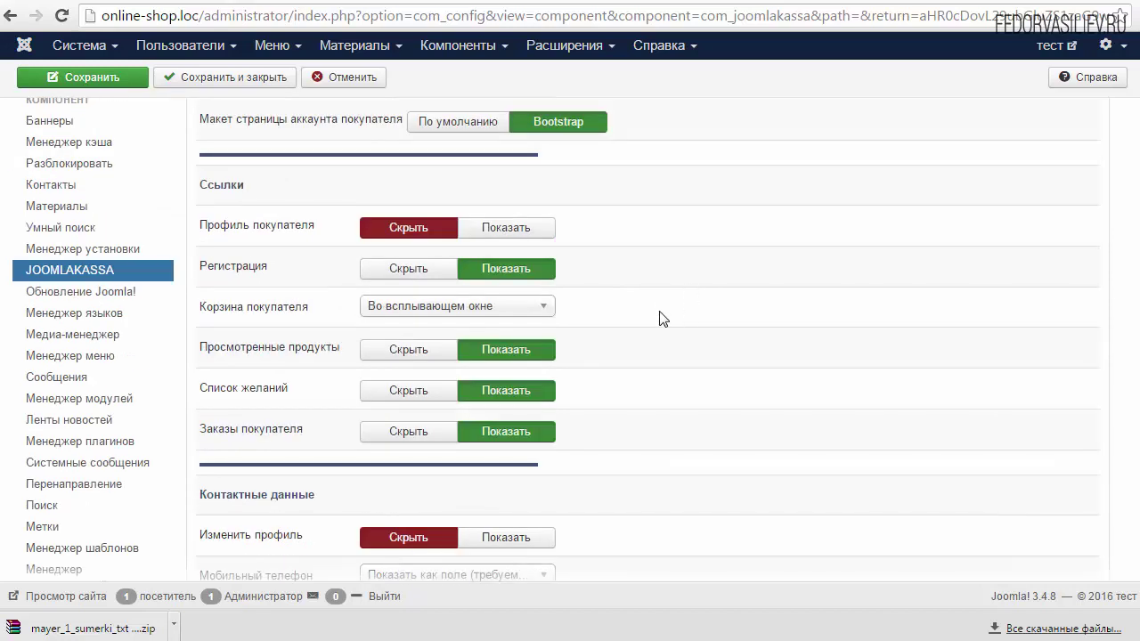